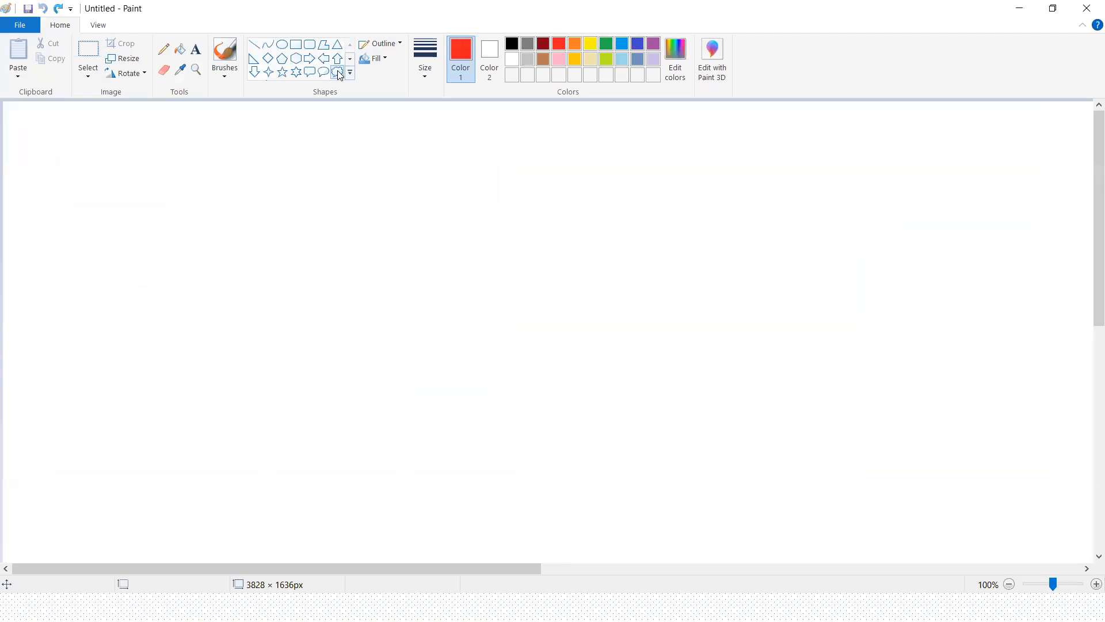
Step: Draw two light blue cloud callouts on the canvas: about 267 × 235 px at the left and about 365 × 403 px at the right
left_click(340, 75)
left_click_drag(44, 198, 199, 333)
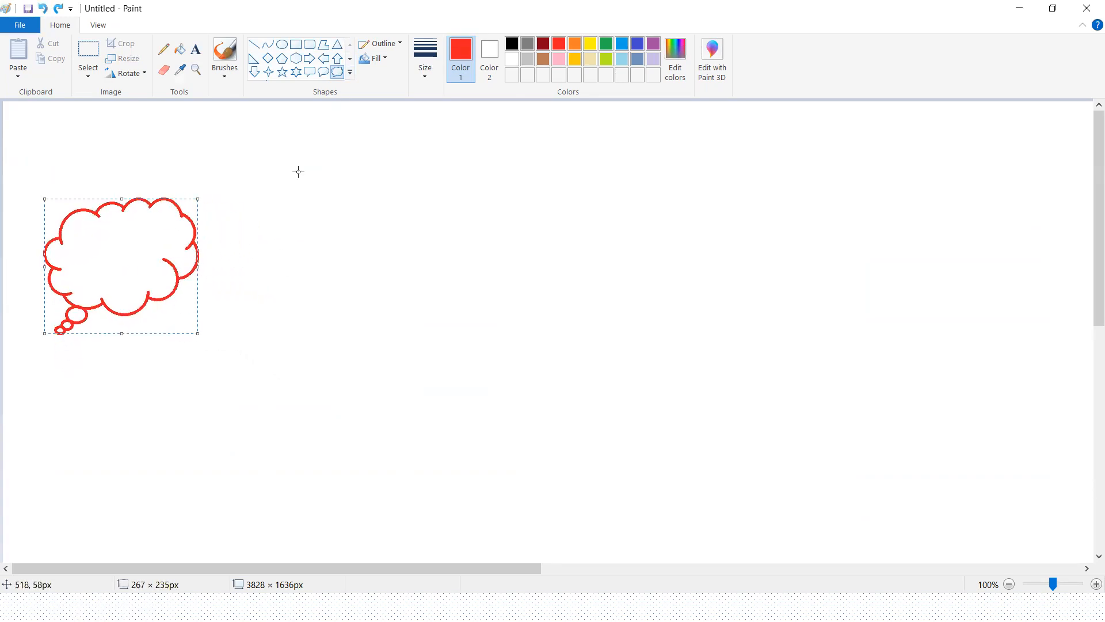
left_click(622, 46)
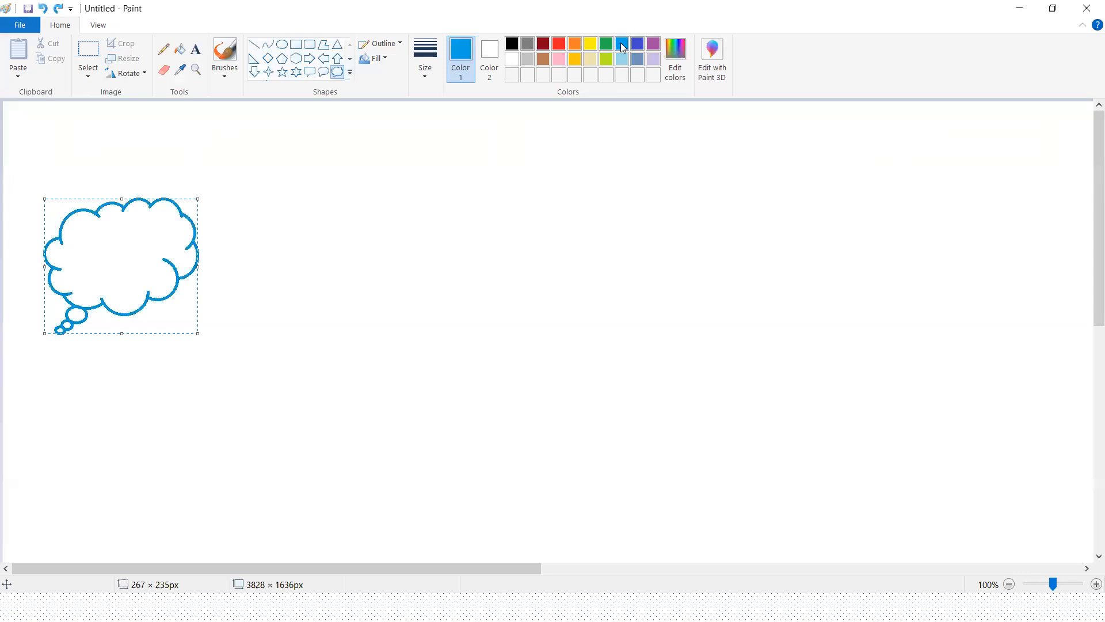
left_click_drag(838, 200, 1047, 432)
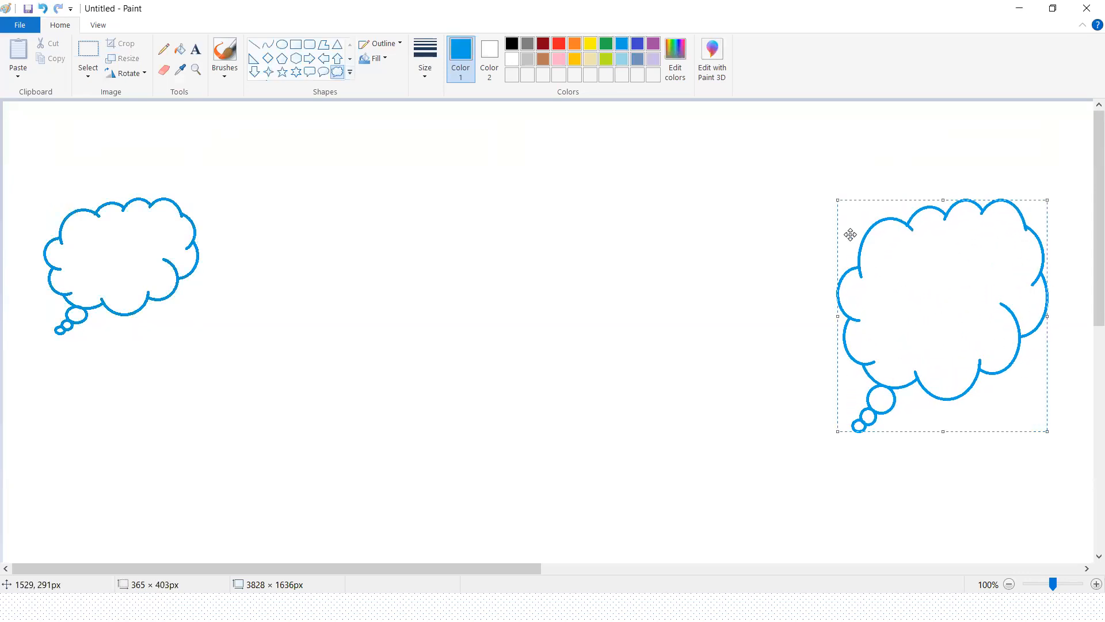
left_click(547, 297)
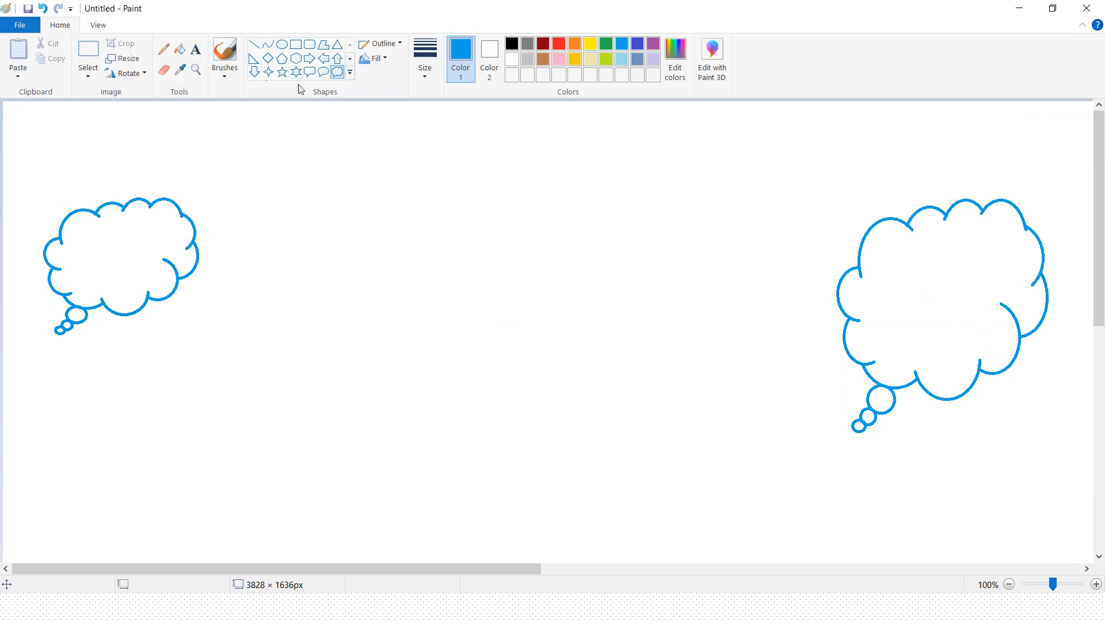
Step: Draw a third light blue cloud callout and place it between and slightly below the other two
left_click_drag(289, 202, 511, 425)
mouse_move(480, 390)
left_mouse_down()
mouse_move(464, 378)
mouse_move(501, 415)
left_mouse_up()
left_click(771, 407)
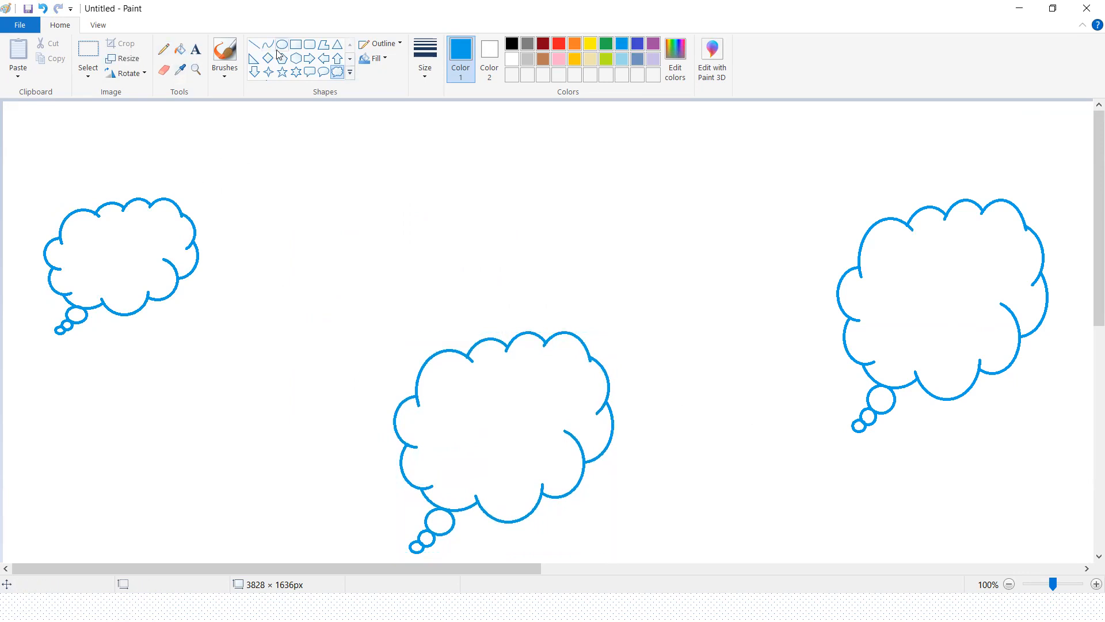
Step: Draw a dark red rectangle inside each cloud: about 157 × 101 px in the left one and 224 × 169 px in the right one
left_click(295, 46)
left_click_drag(73, 225, 163, 283)
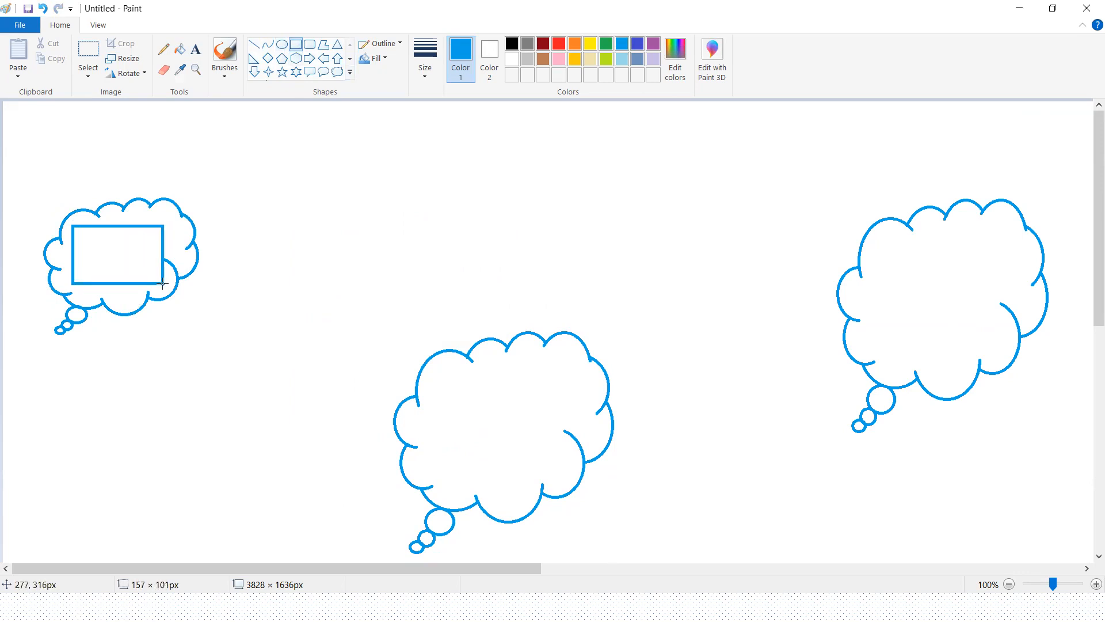
left_click(543, 45)
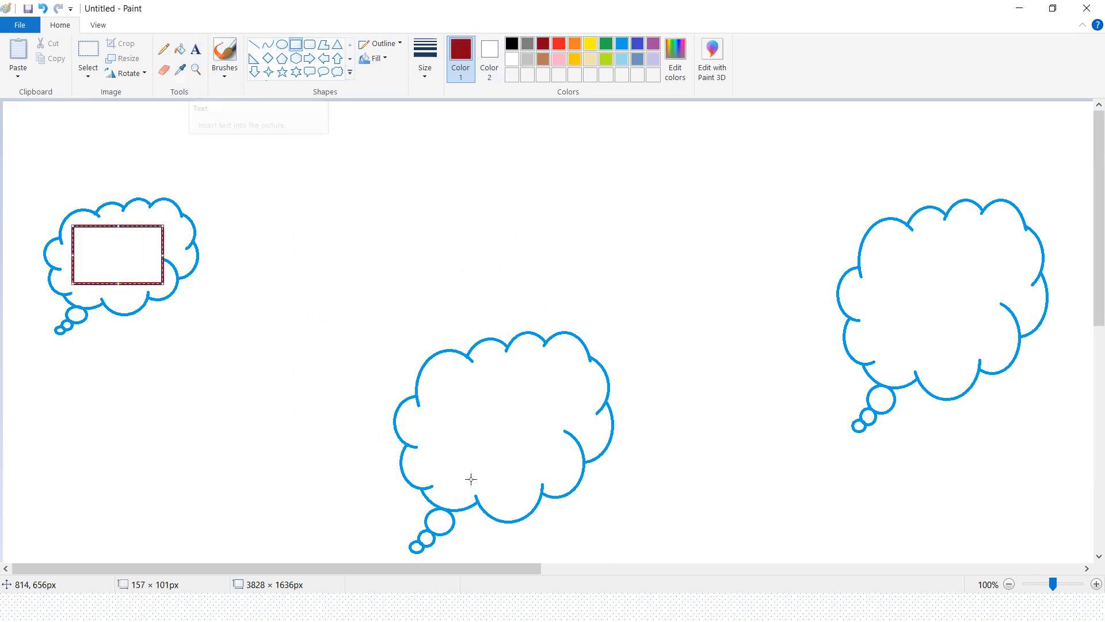
left_click_drag(434, 391, 567, 473)
left_click_drag(878, 255, 1008, 352)
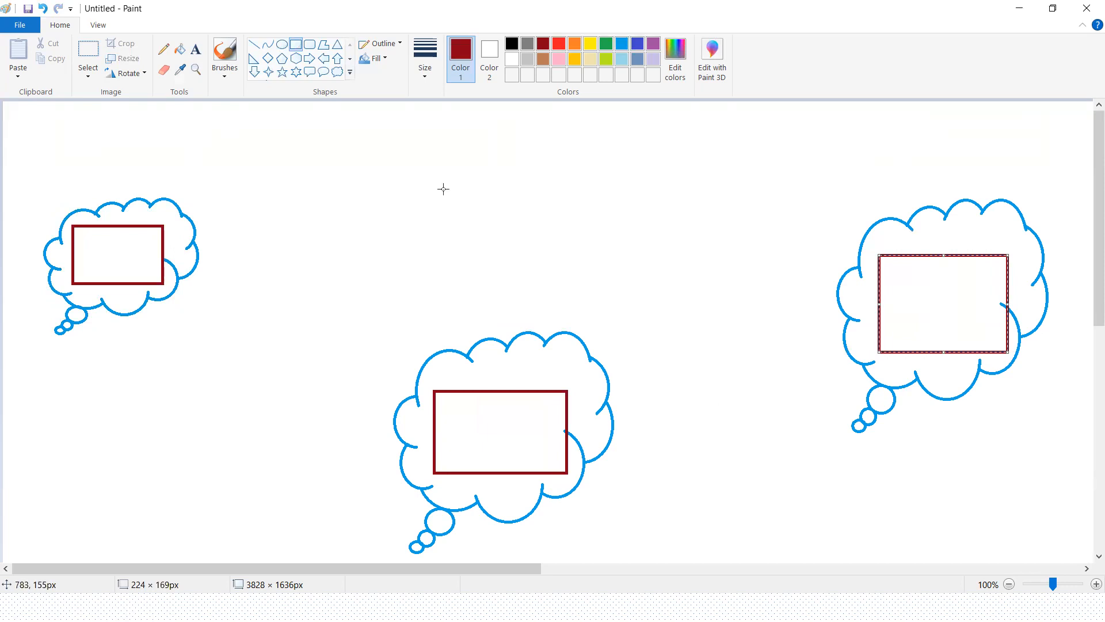
left_click(472, 242)
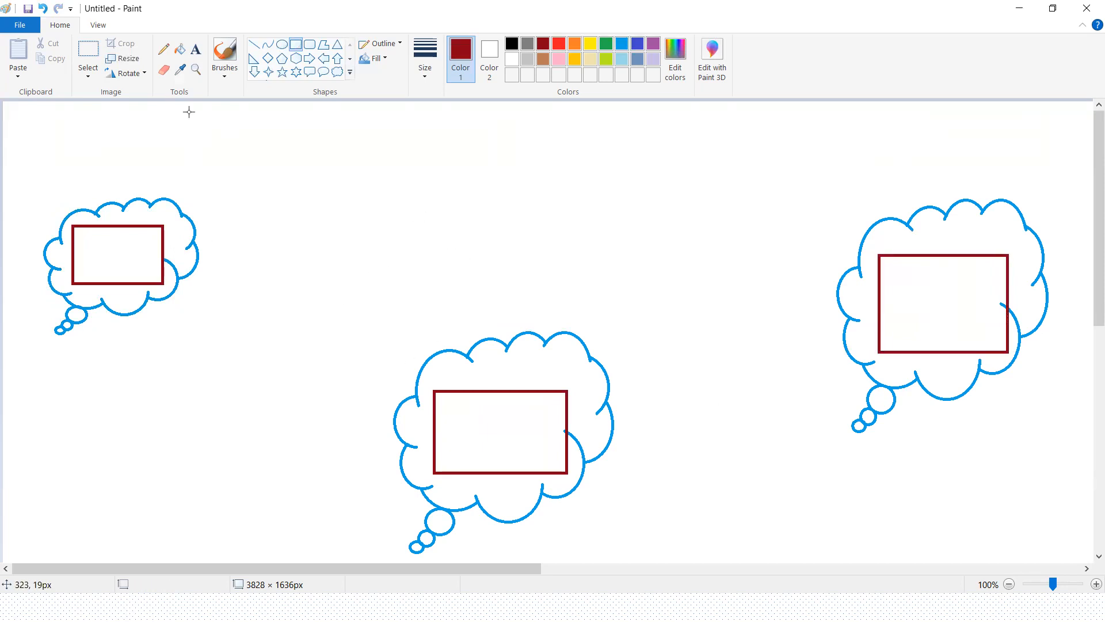
Step: Label the rectangles with text: USA in the left cloud, India in the right cloud and Europe in the middle cloud
left_click(196, 49)
left_click_drag(79, 248, 174, 264)
type("USA")
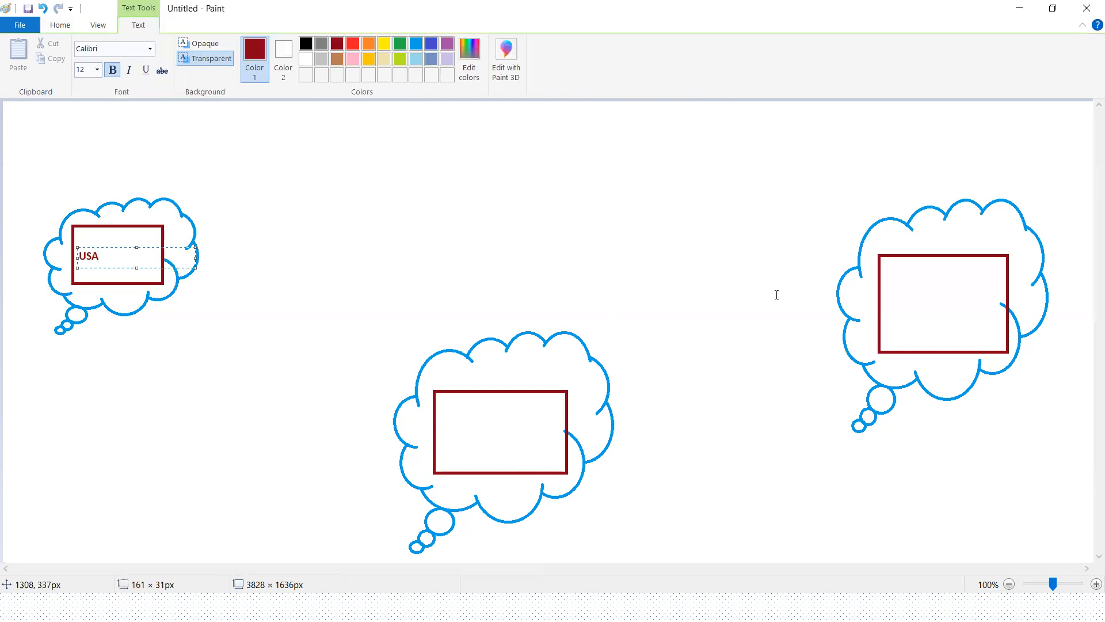
left_click_drag(893, 273, 992, 314)
type("India")
left_click_drag(443, 409, 566, 447)
type("Eu")
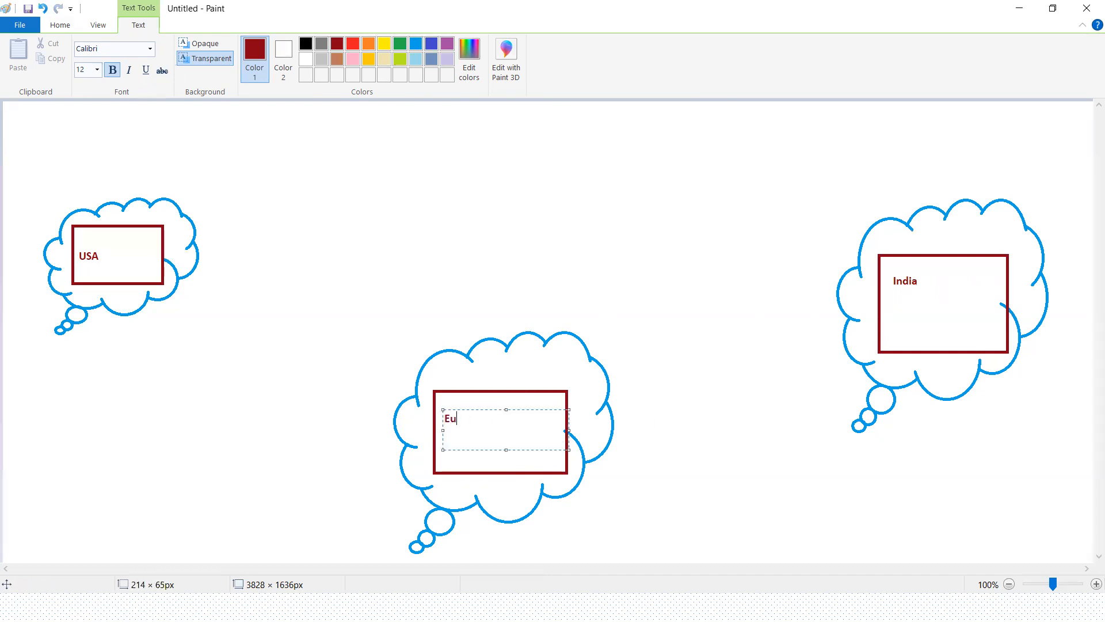
type("rope")
left_click(214, 508)
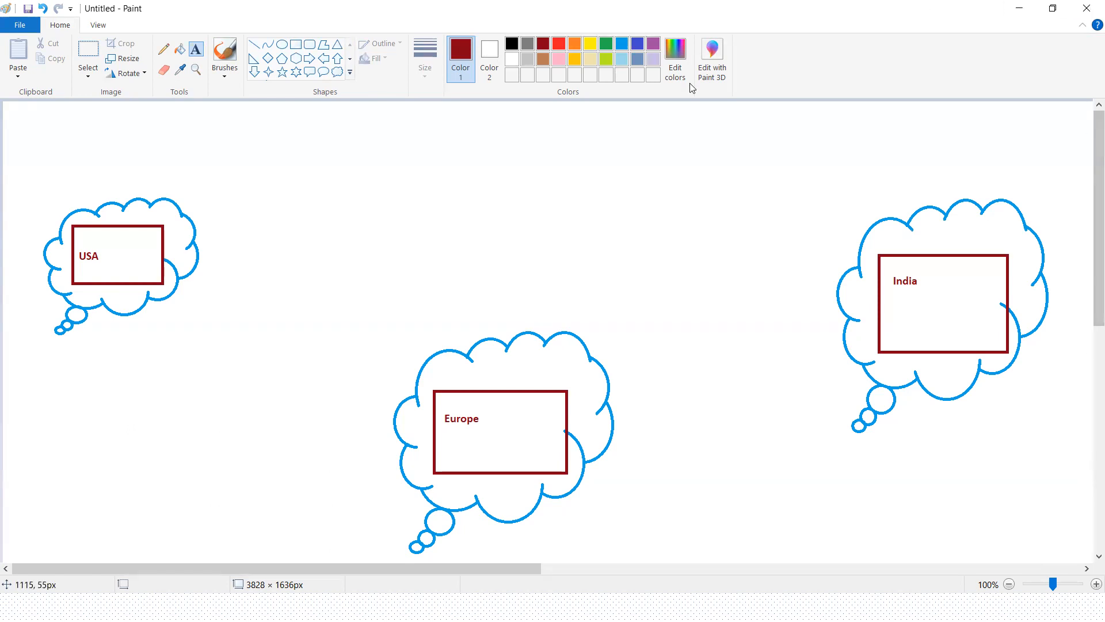
Step: Draw a small rounded rectangle inside the USA box, with small ovals above, below and beside it
left_click(295, 45)
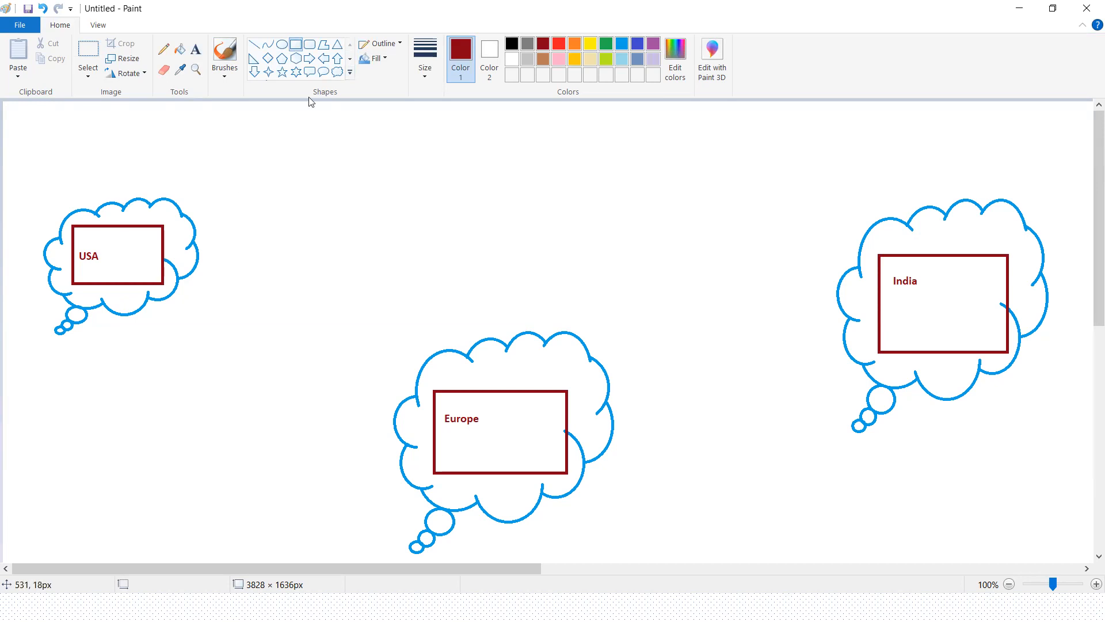
left_click(310, 45)
left_click_drag(110, 236, 128, 256)
left_click(282, 45)
mouse_move(112, 229)
left_mouse_down()
mouse_move(126, 237)
mouse_move(123, 281)
left_mouse_up()
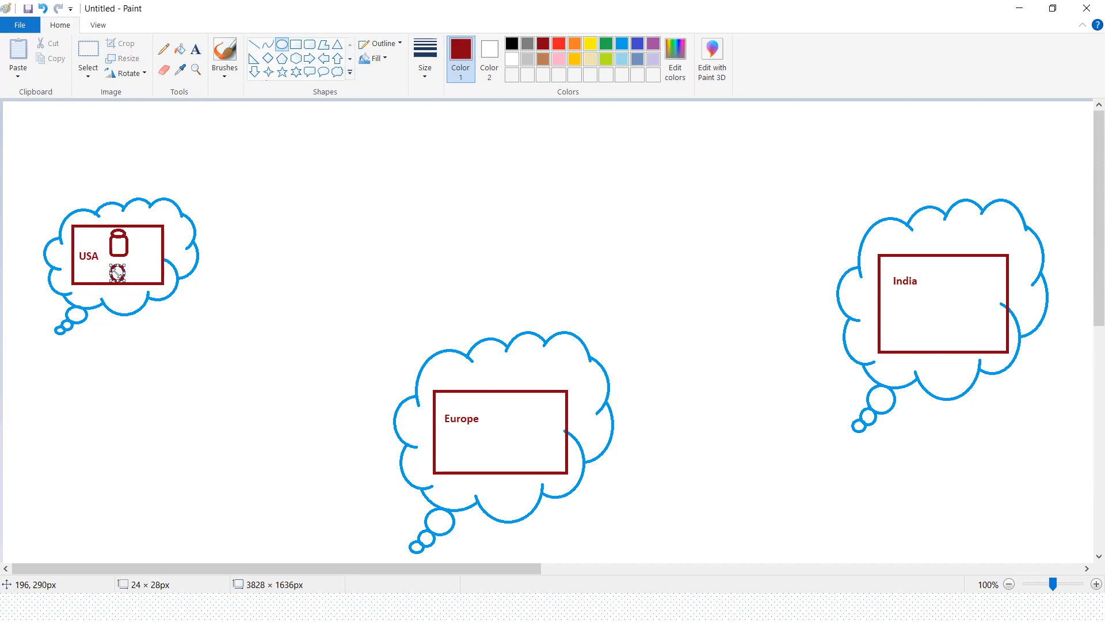
left_click_drag(135, 236, 141, 264)
left_click(146, 265)
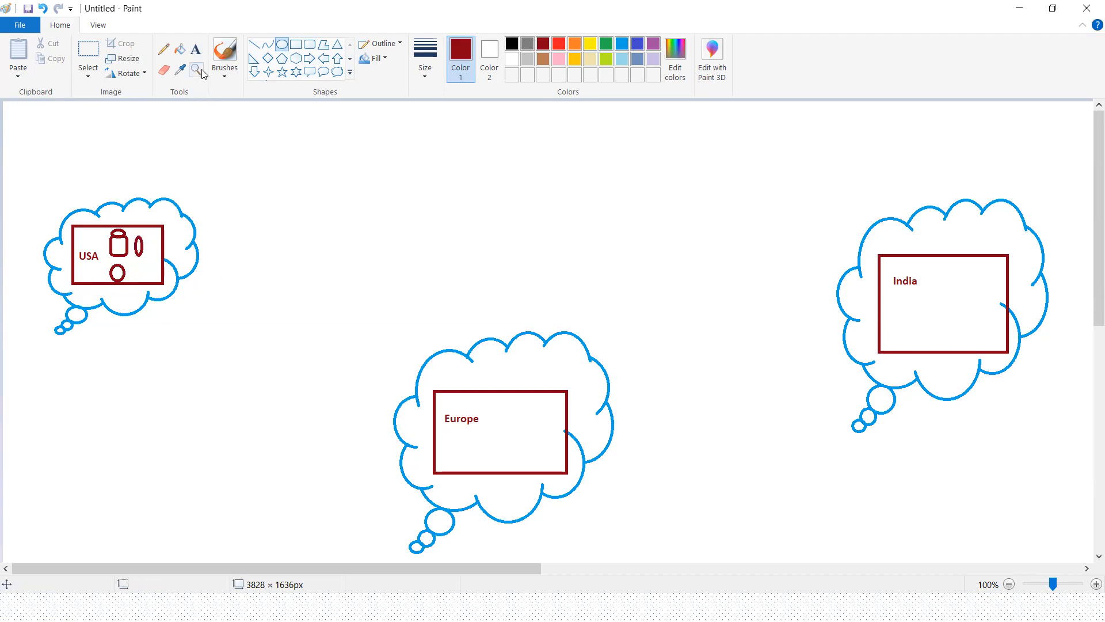
left_click(196, 49)
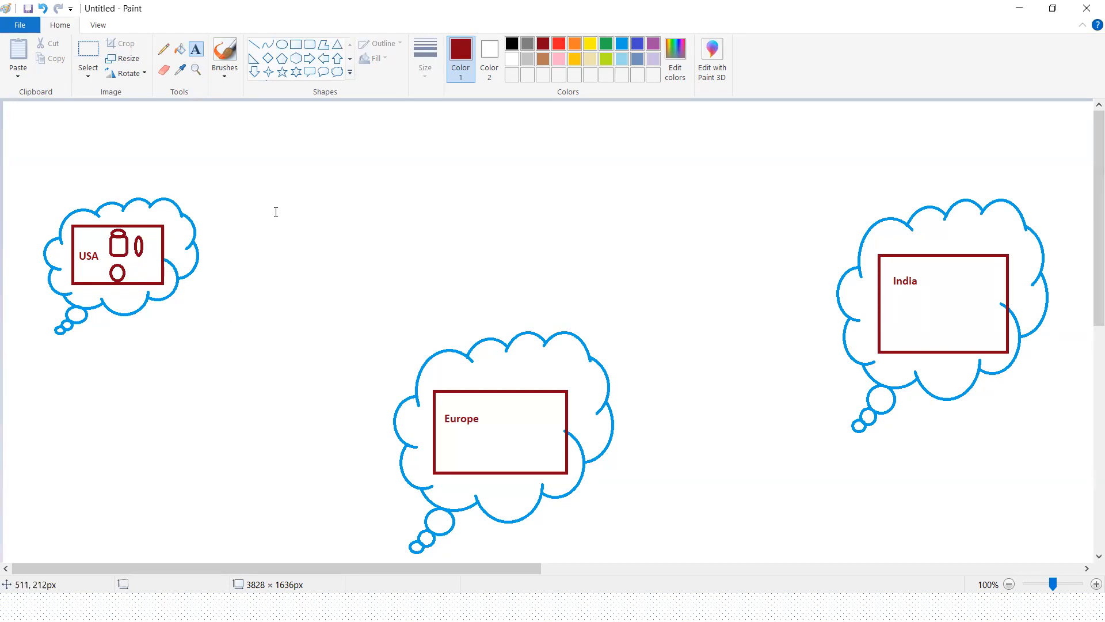
left_click(215, 236)
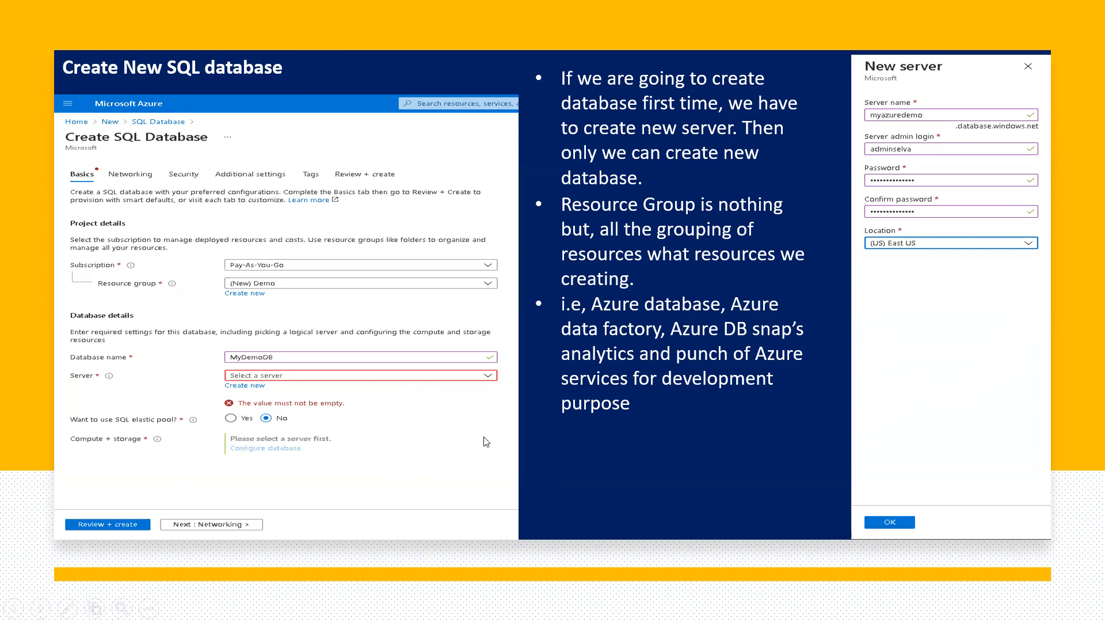
Step: End the PowerPoint slide show at the deployment overview slide and open portal.azure.com in Chrome
left_click(485, 419)
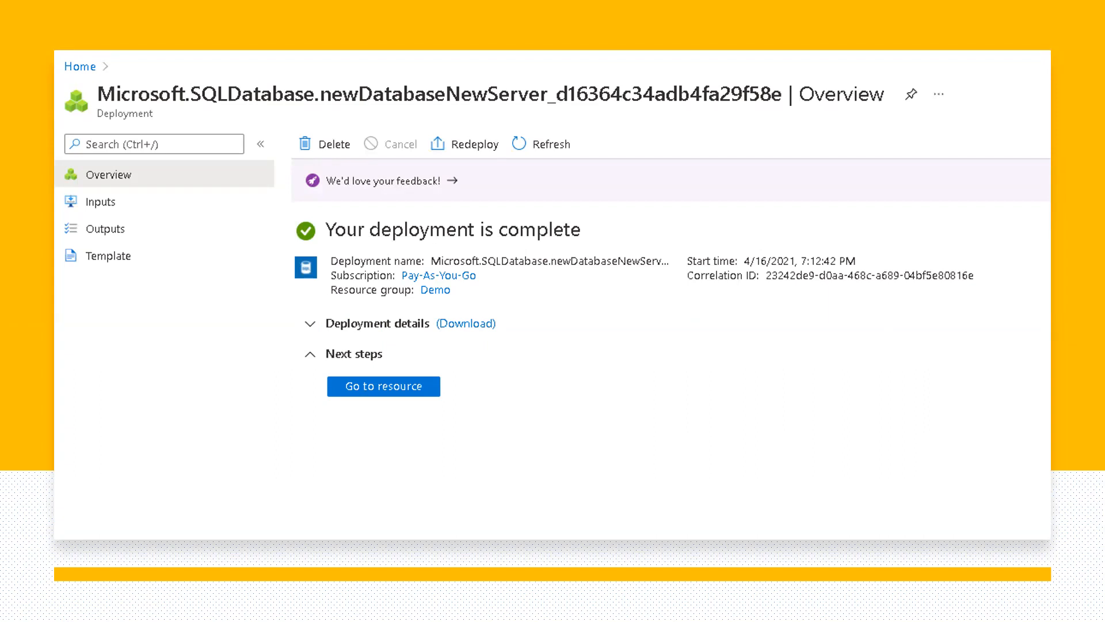
key("Escape")
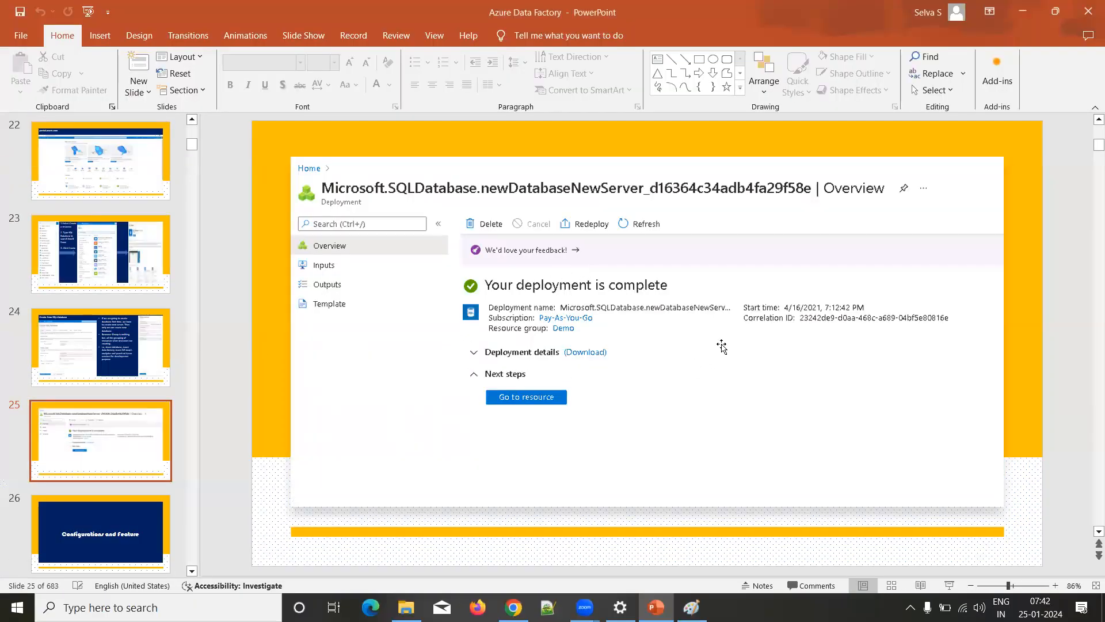
left_click(514, 606)
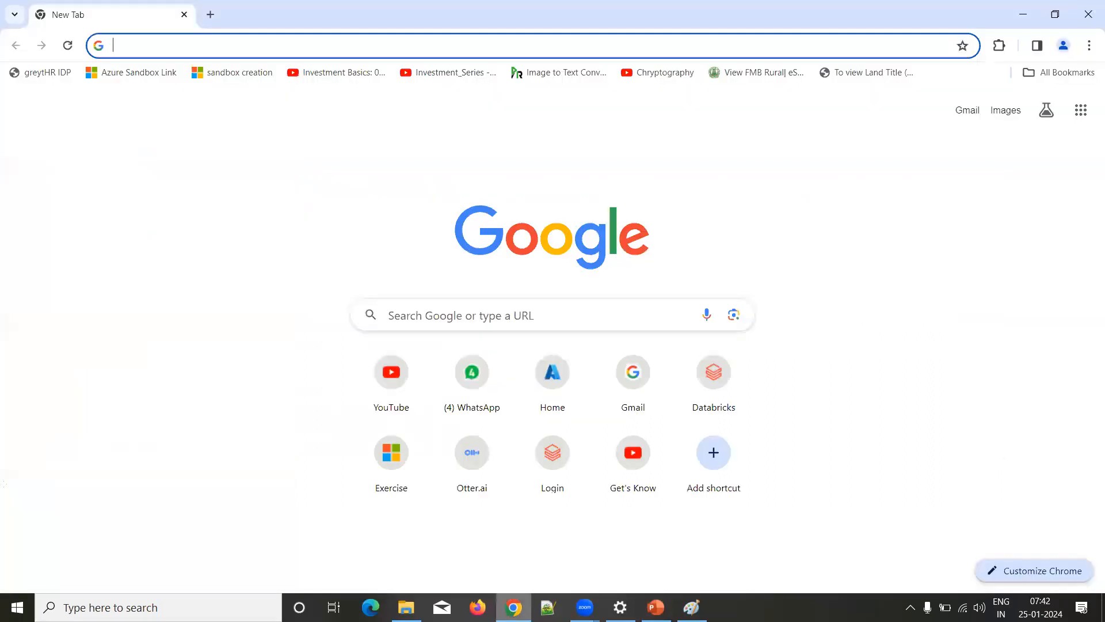
type("portal.azure.com/#home")
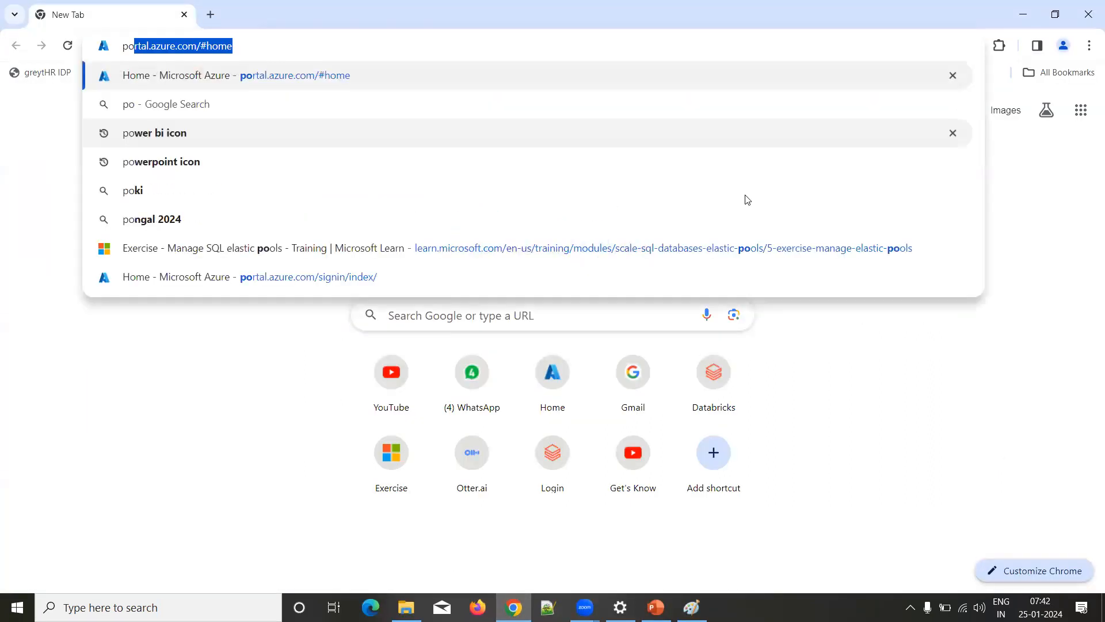
key("Right")
key("Return")
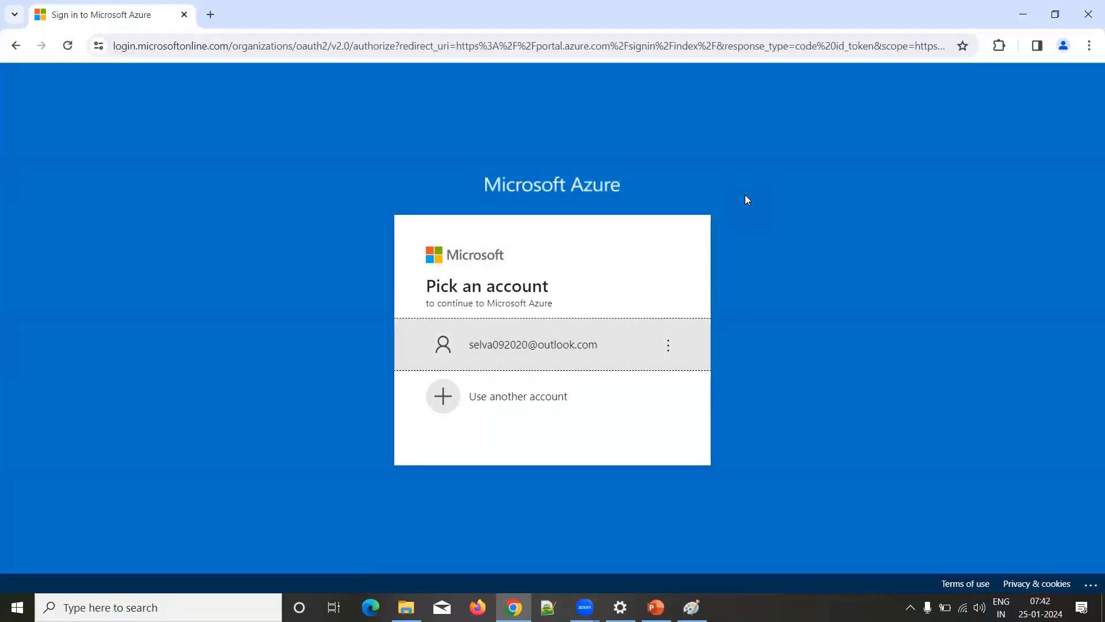
Step: Sign in to Microsoft Azure with the listed account by entering the account password
key("Return")
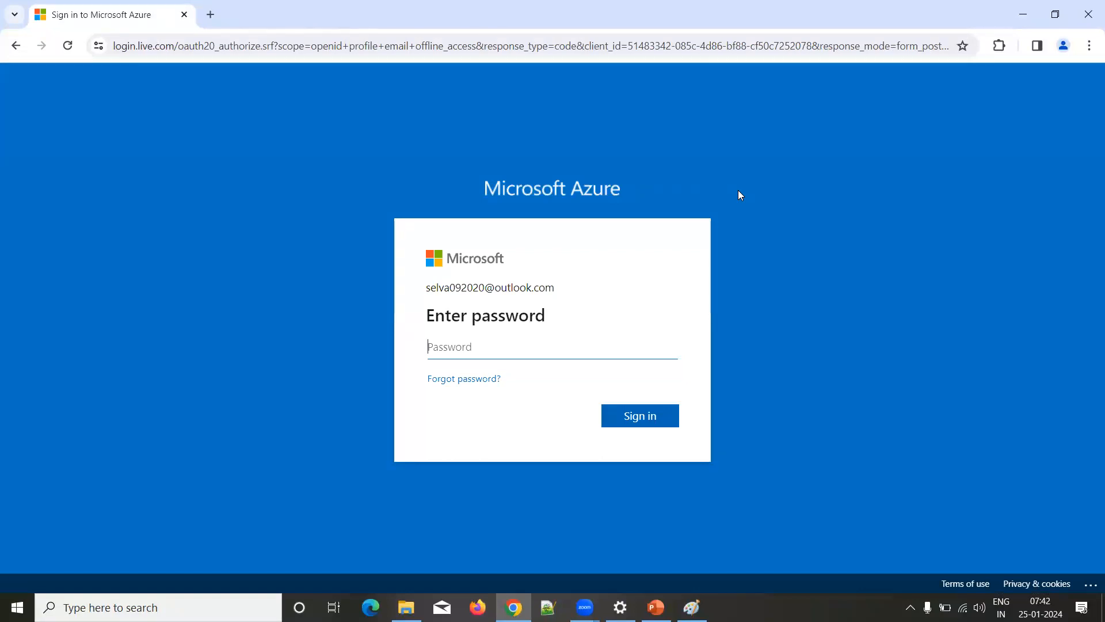
type("**************")
key("Return")
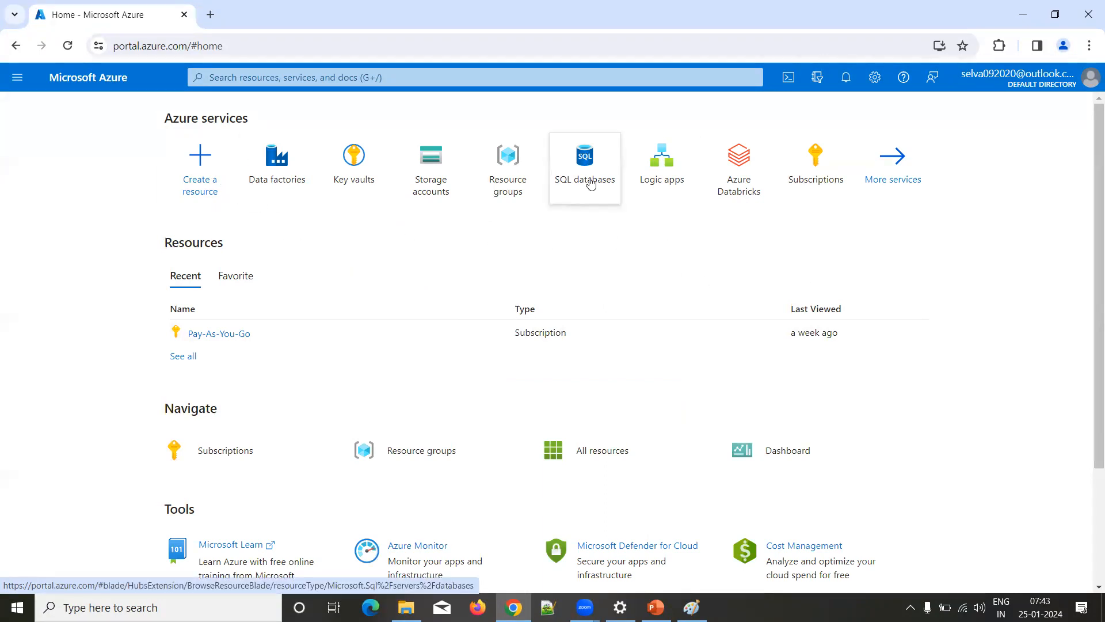
Step: Search the portal for SQL databases, open that service and start creating a new SQL database
left_click(244, 77)
type("sql datab")
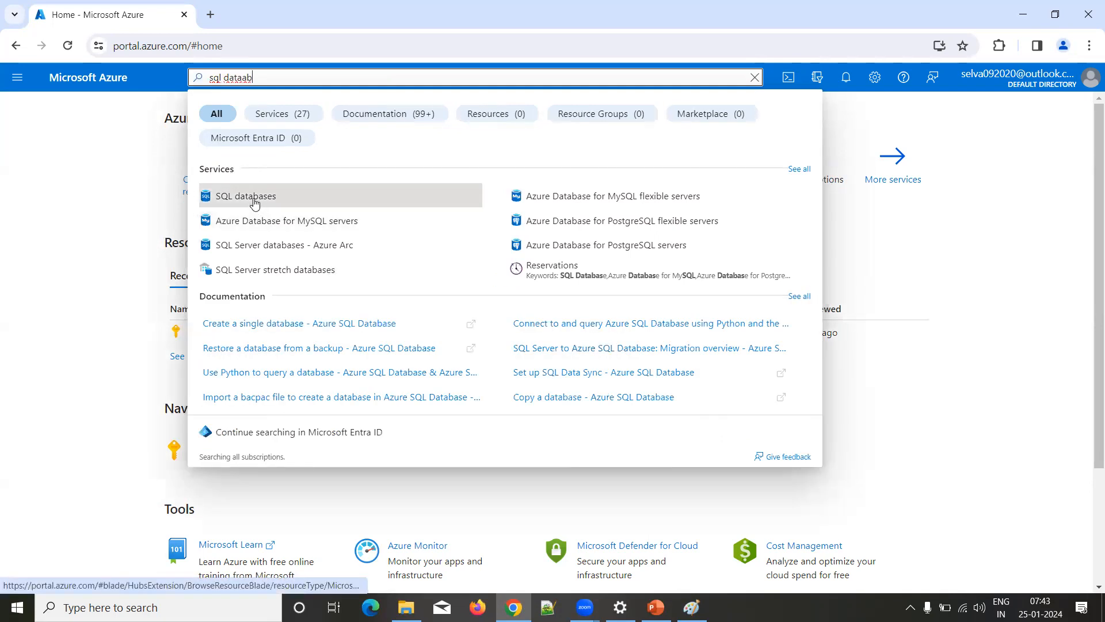
left_click(255, 200)
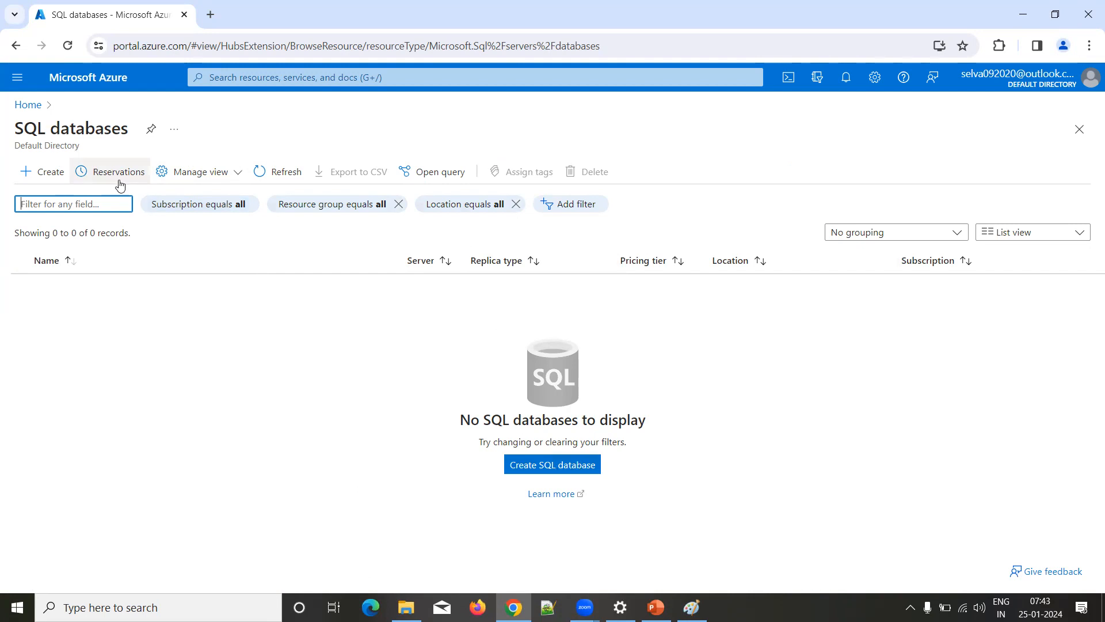
left_click(43, 175)
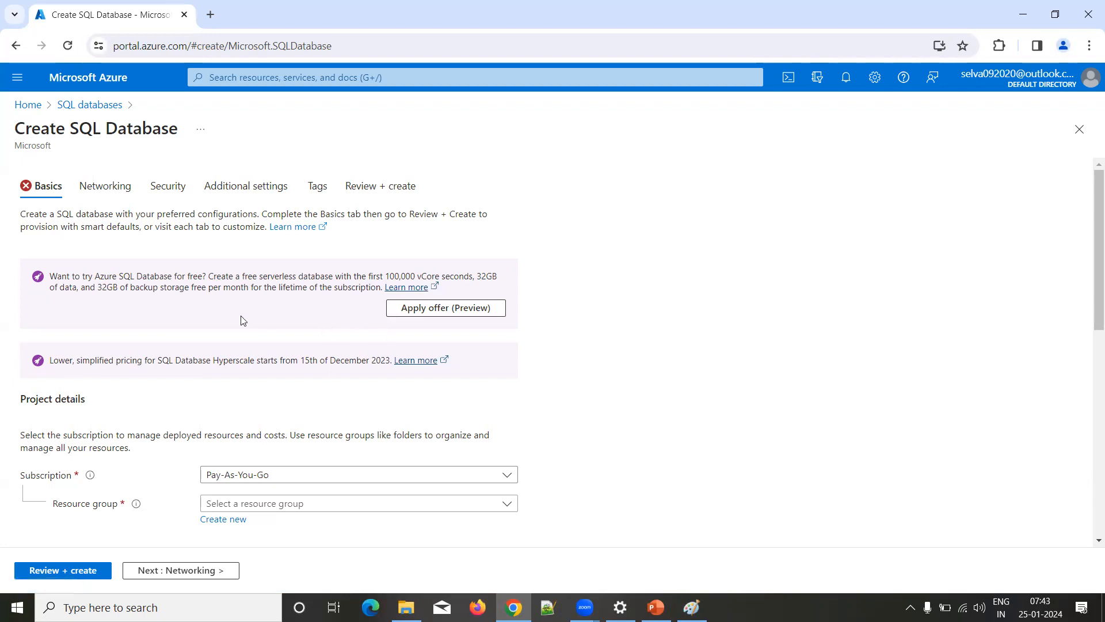
Step: Apply the free database offer and check the available subscriptions, keeping Pay-As-You-Go
left_click(451, 311)
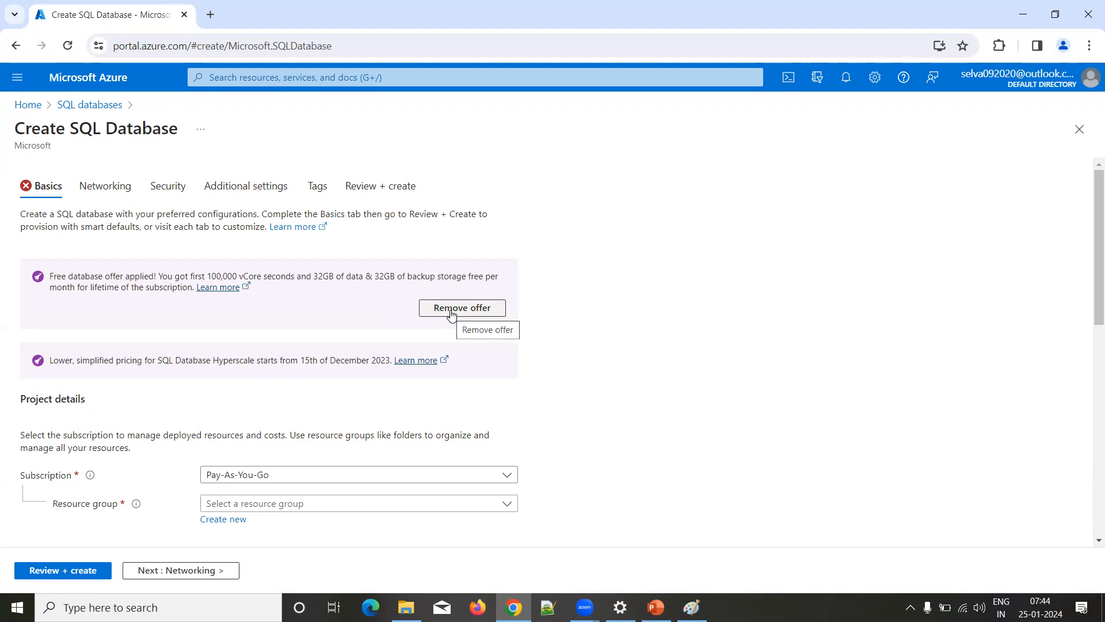
scroll(451, 311, "down", 3)
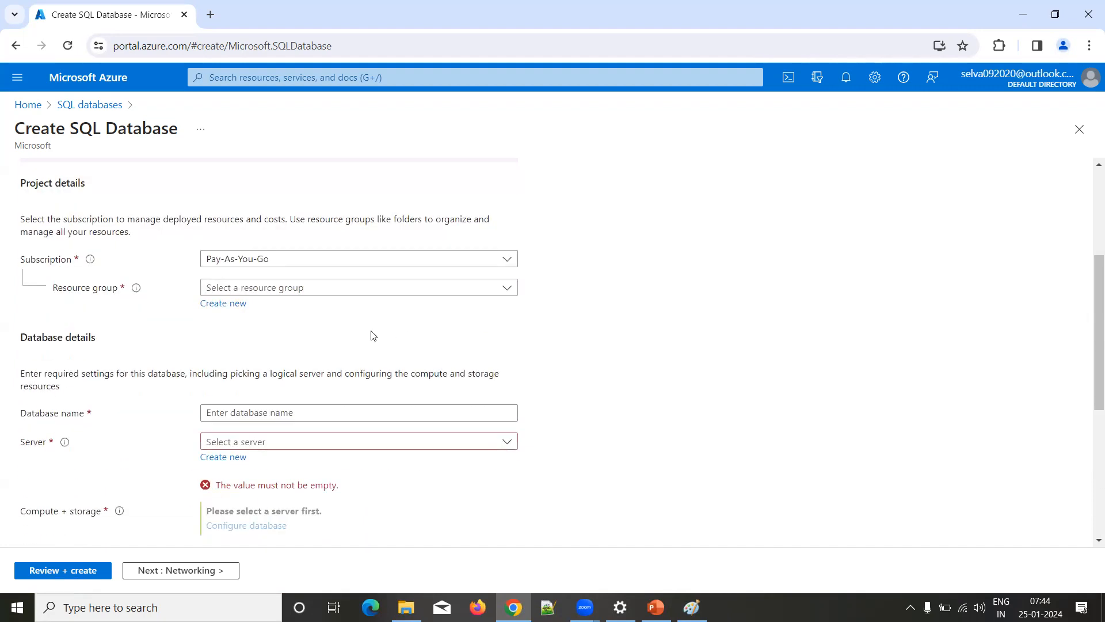
left_click(505, 261)
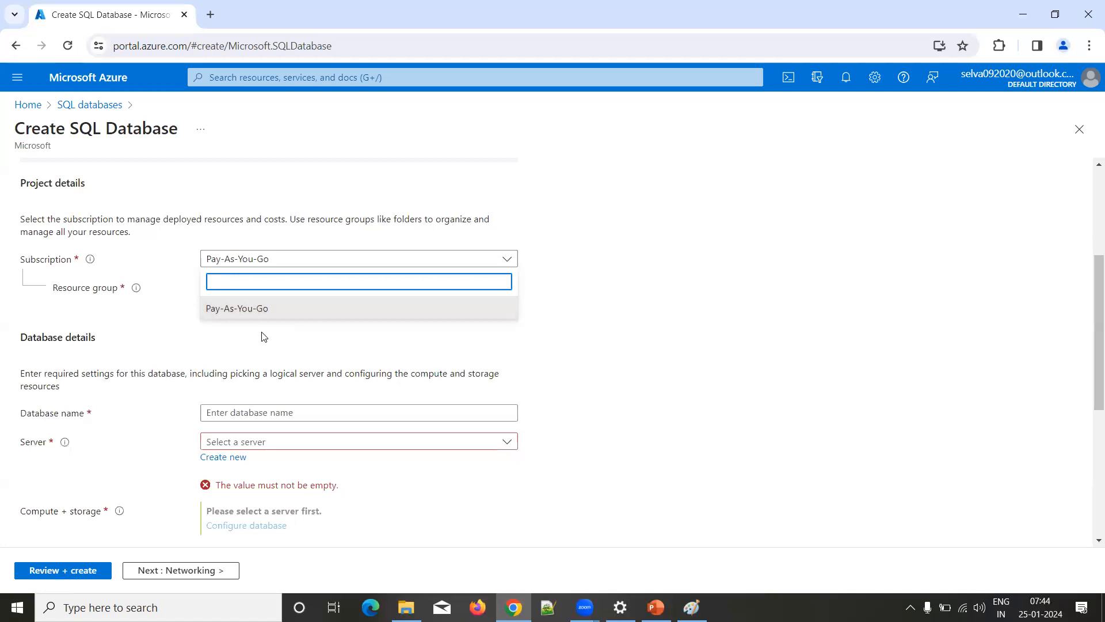
left_click(639, 282)
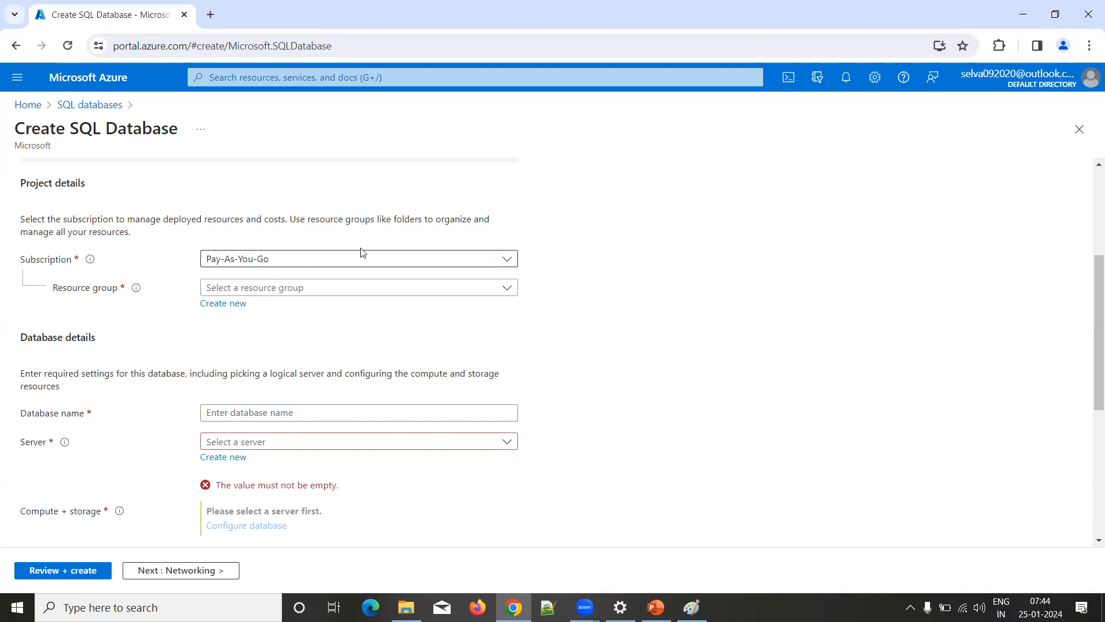
Step: Check the existing resource groups and create a new resource group named RG for the database
left_click(507, 289)
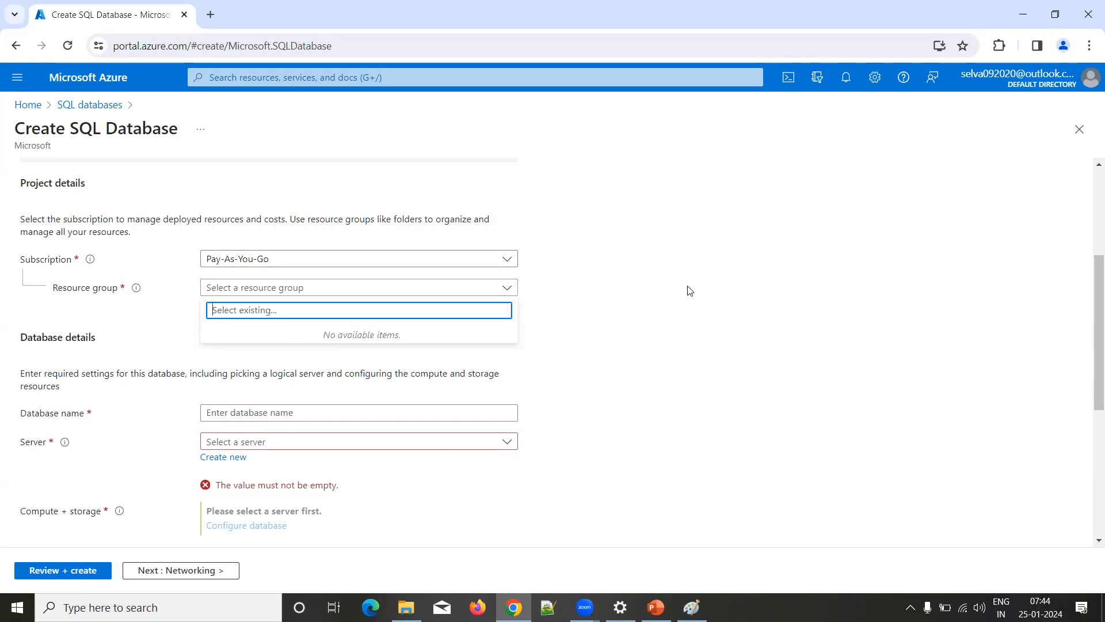
left_click(740, 286)
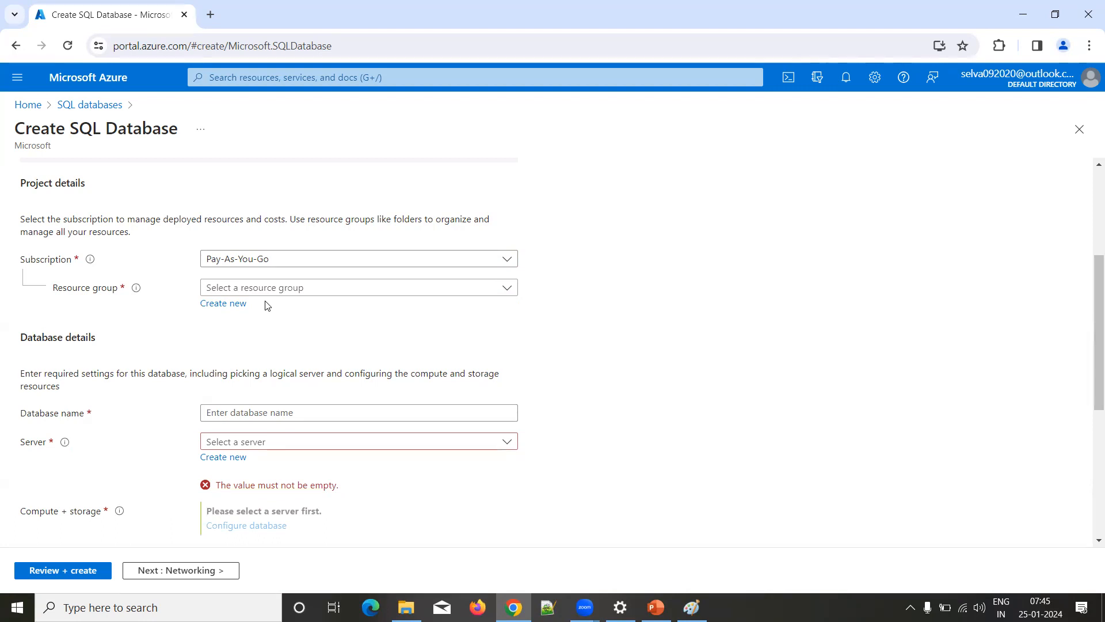
left_click(230, 307)
type("RG")
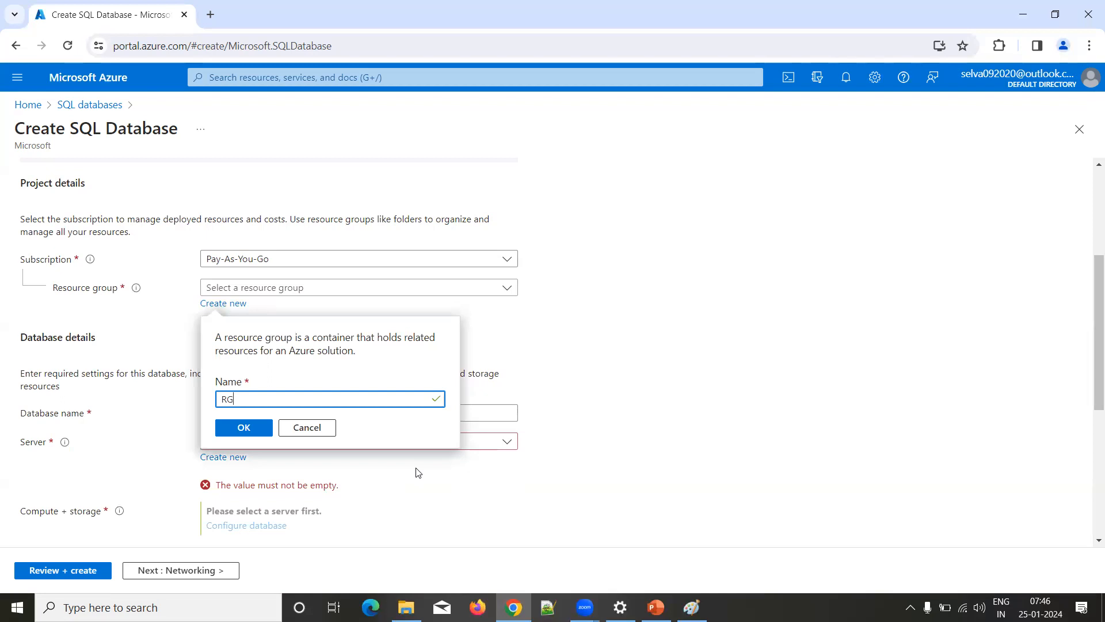
left_click(243, 431)
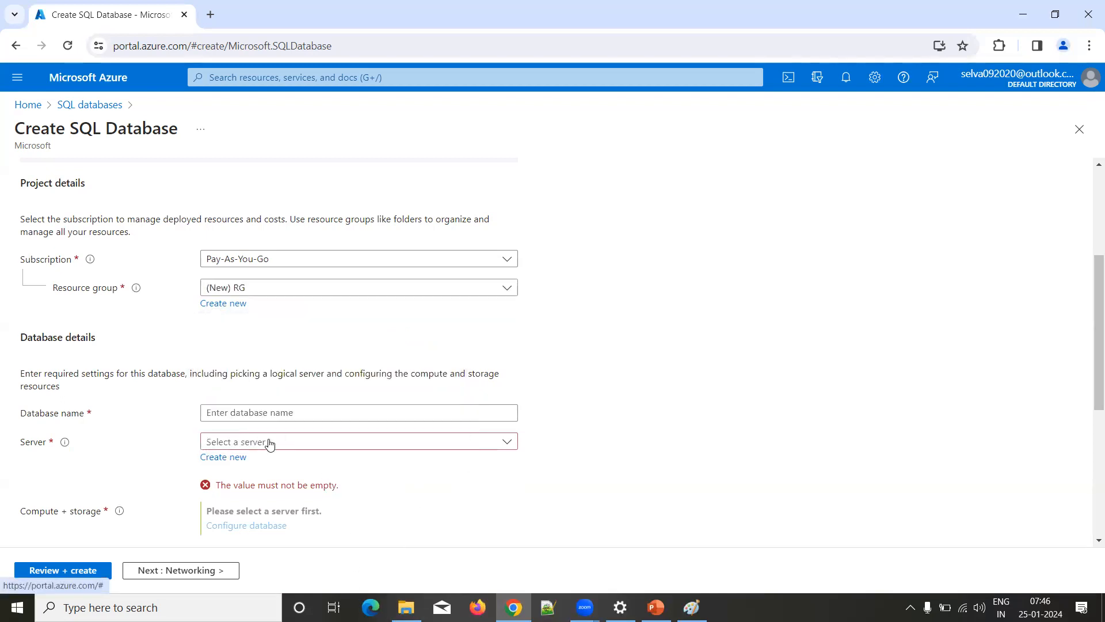
Step: Name the new database DemoDB and check the list of existing servers
left_click(273, 412)
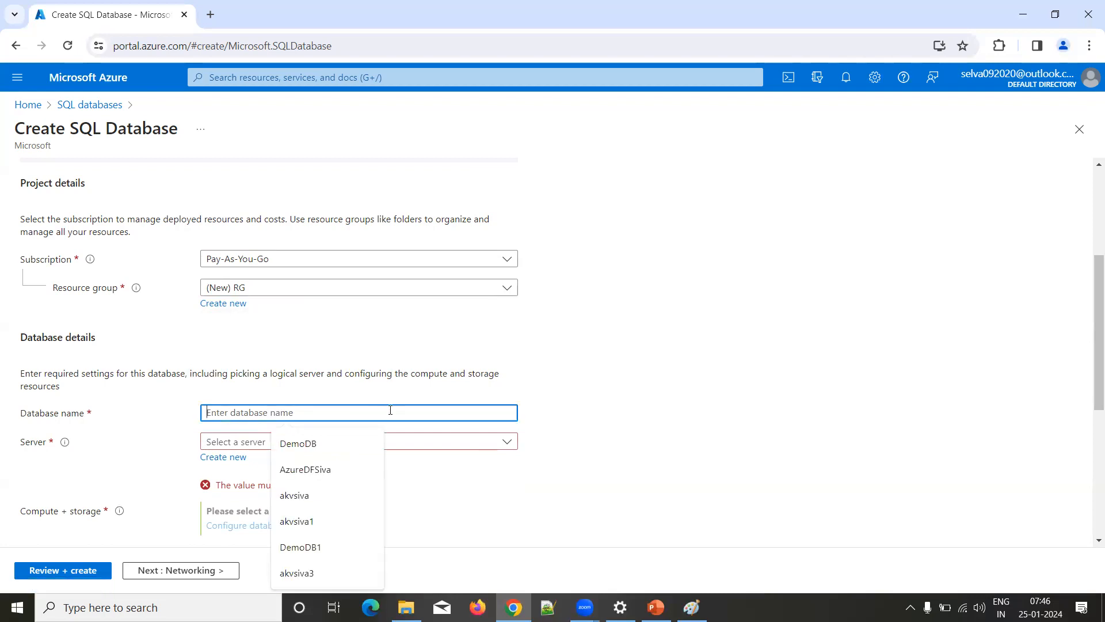
type("DemoDB")
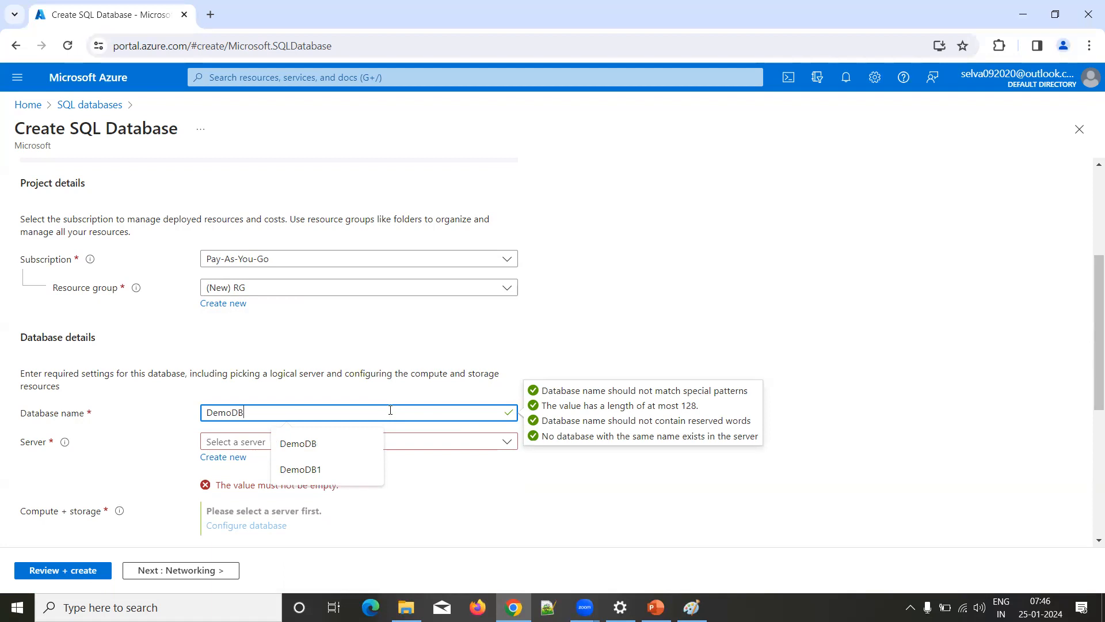
left_click(633, 303)
left_click(506, 443)
left_click(612, 355)
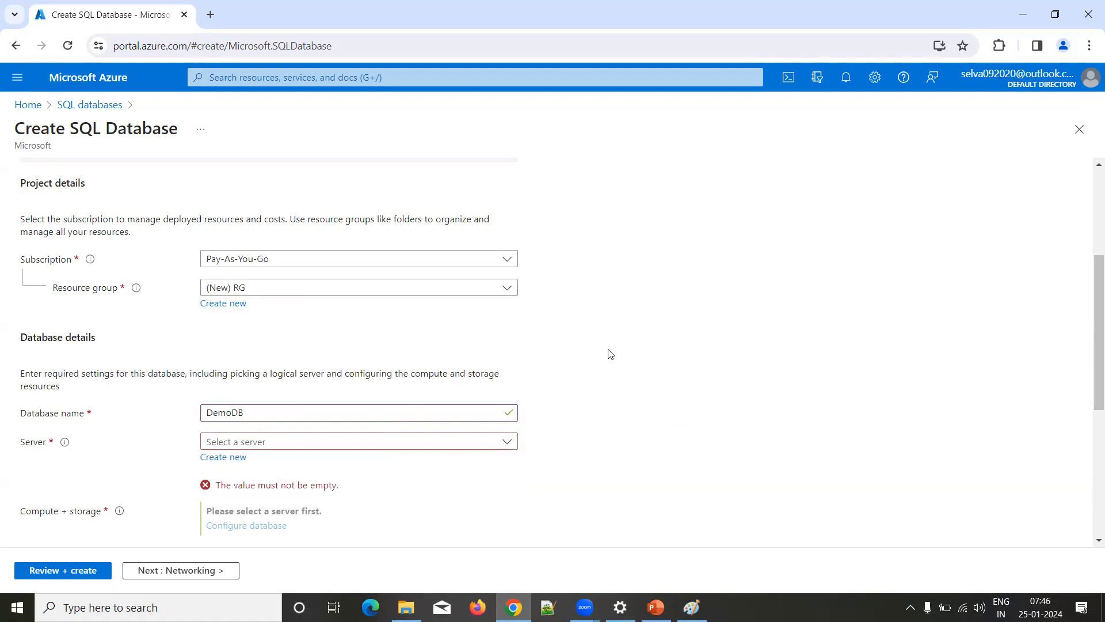
Step: Start creating a new SQL database server and name it sqlserversiva
left_click(223, 457)
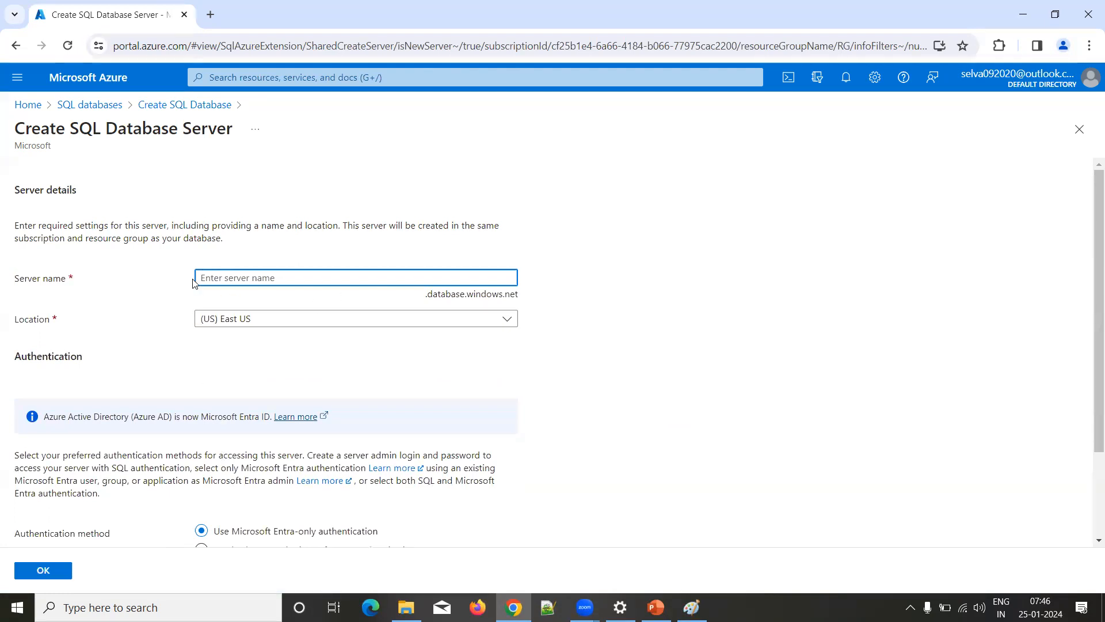
left_click_drag(427, 296, 533, 302)
left_click(261, 276)
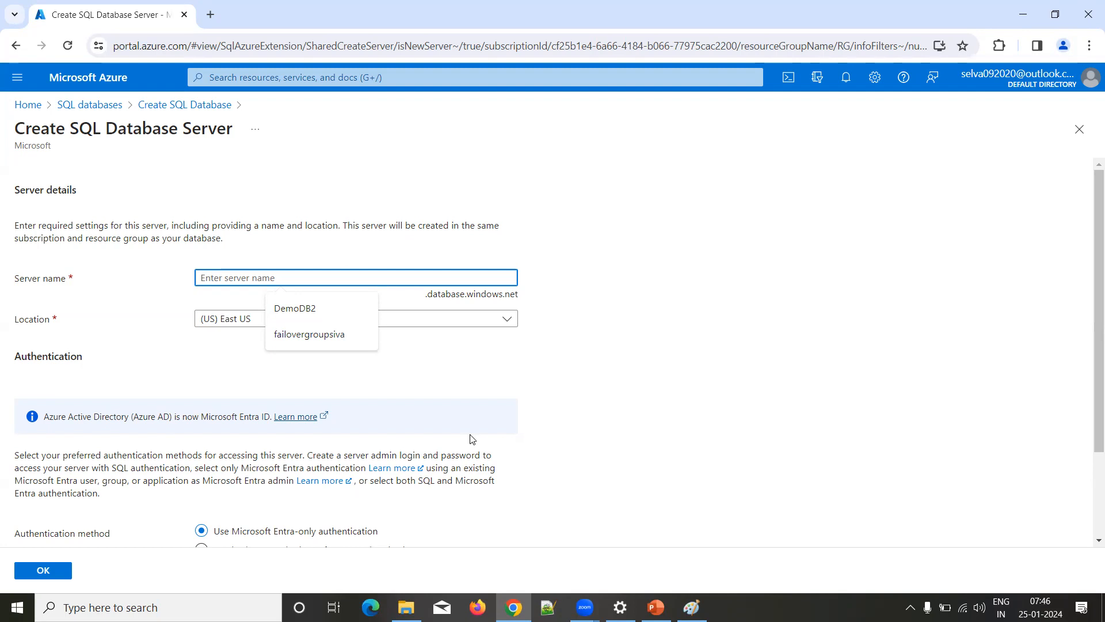
type("sqlse")
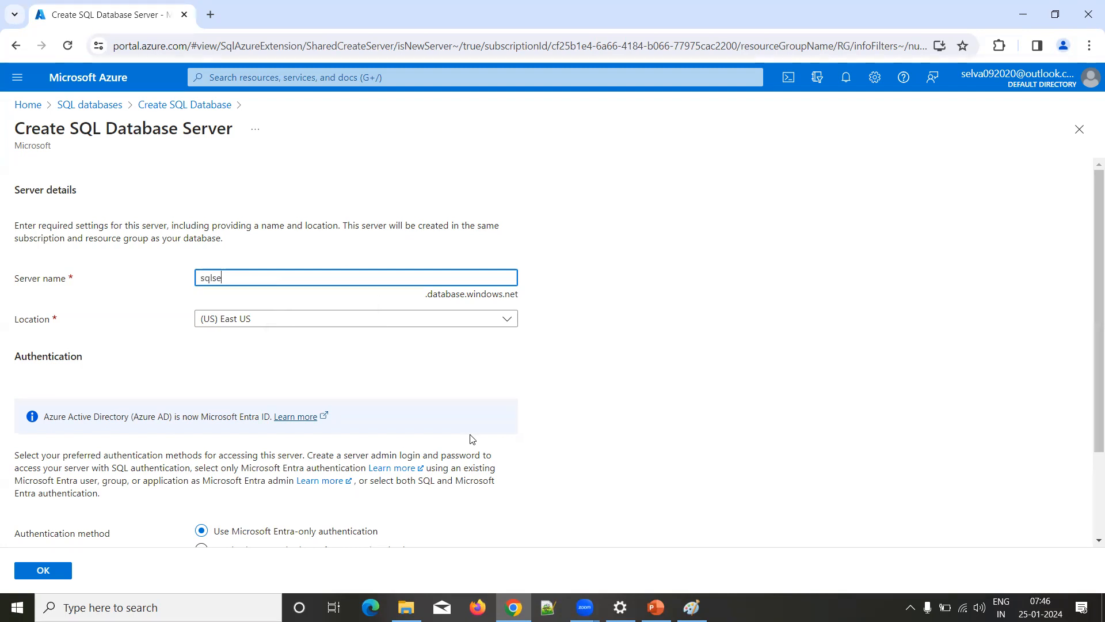
type("rversiva")
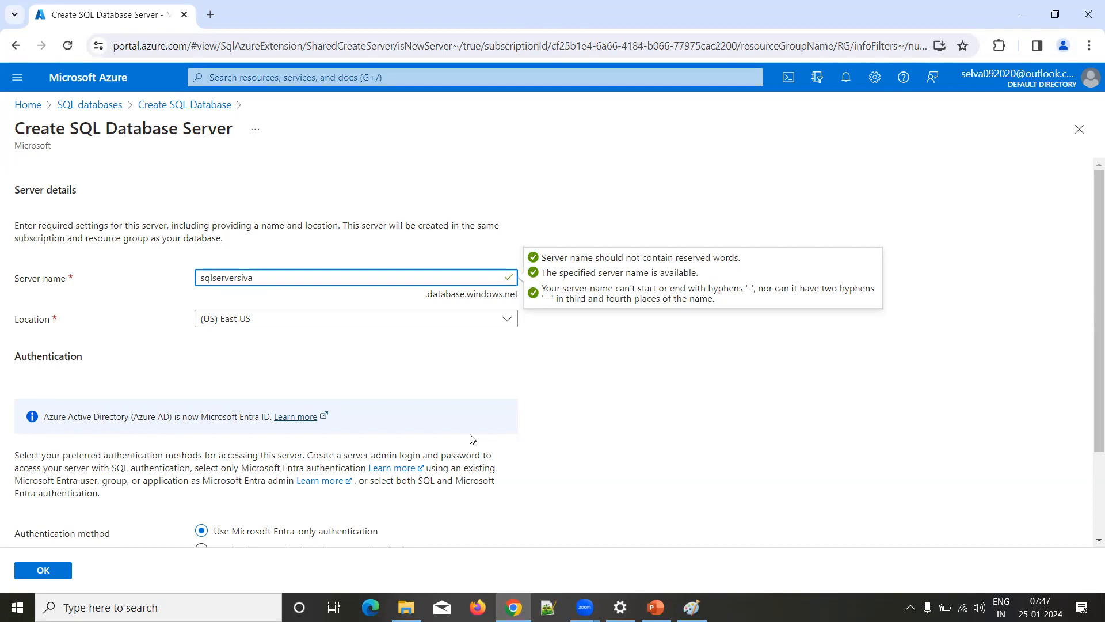
Step: Look through the available server locations, keeping (US) East US
left_click(509, 322)
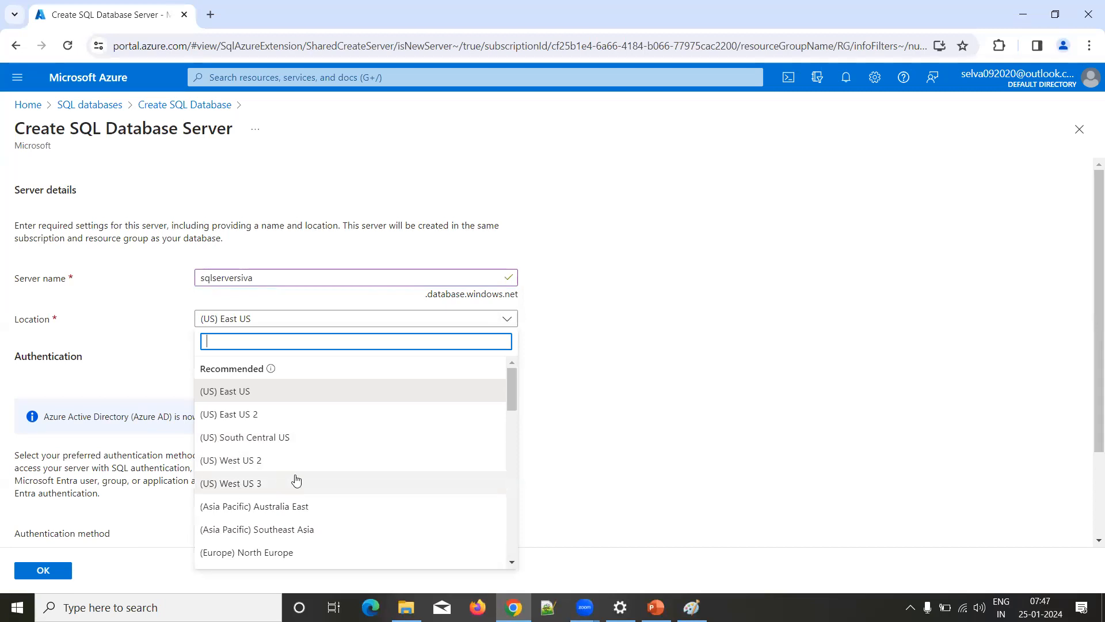
scroll(304, 479, "down", 2)
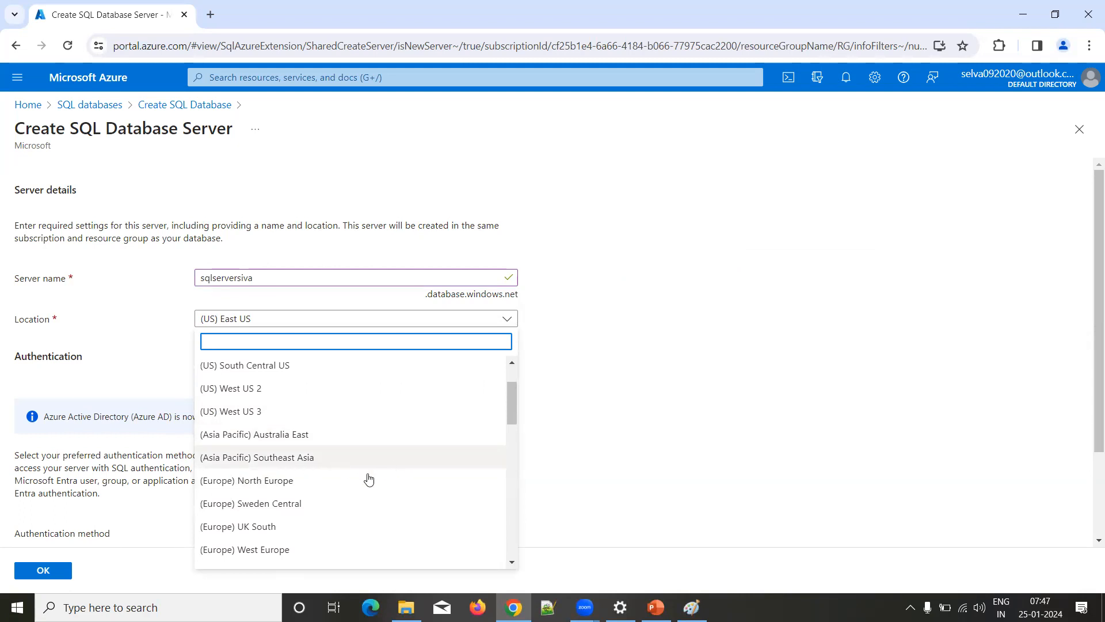
scroll(335, 481, "down", 2)
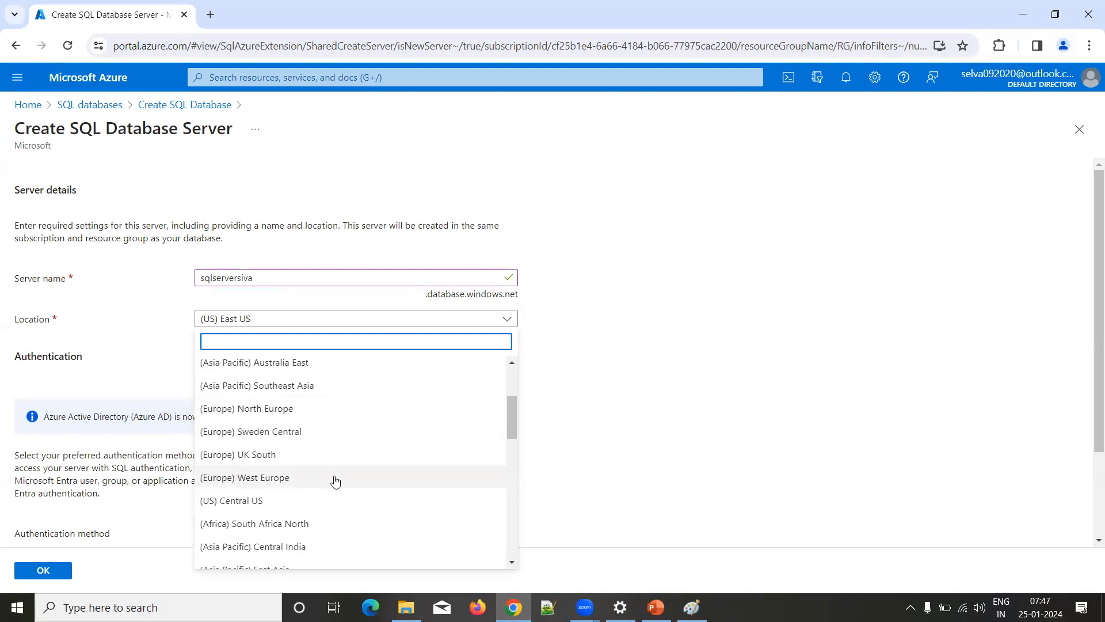
scroll(334, 480, "down", 4)
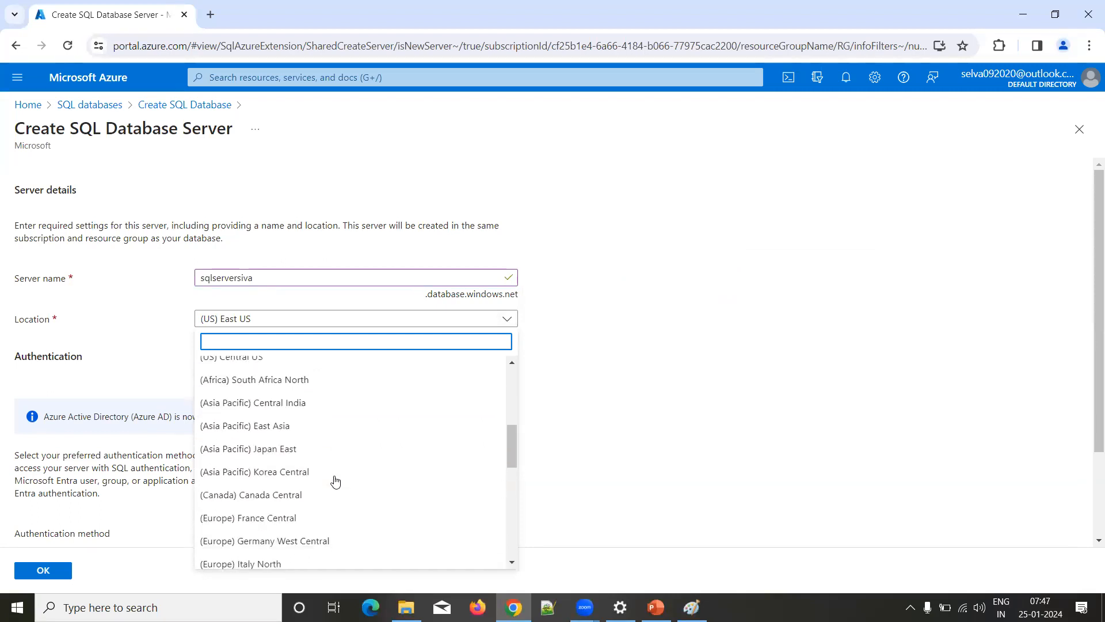
scroll(335, 481, "down", 4)
scroll(335, 480, "down", 5)
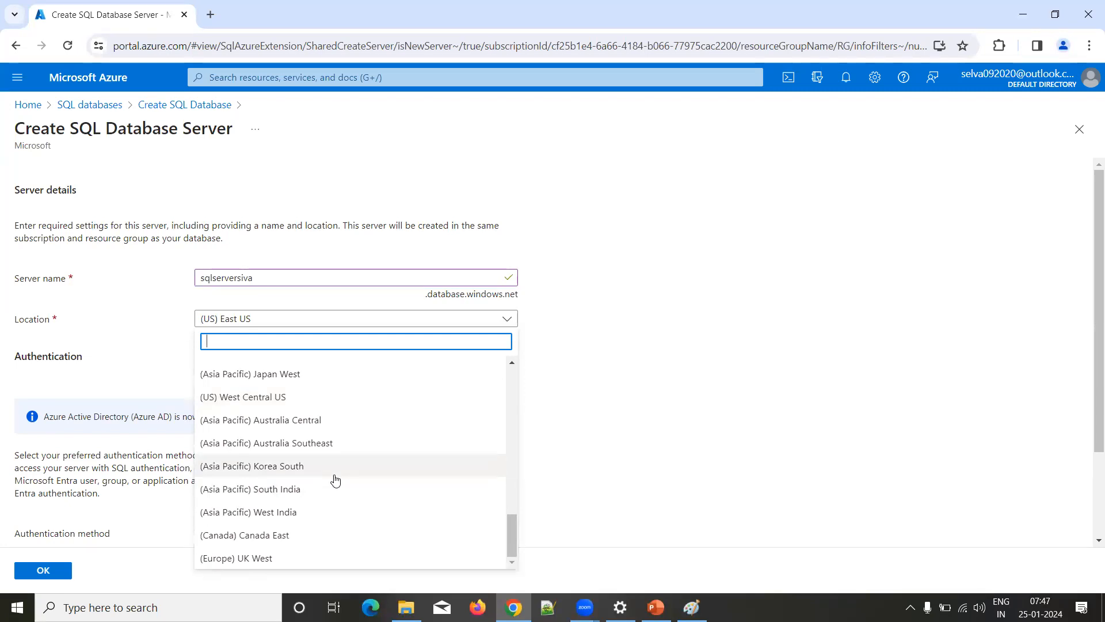
scroll(335, 480, "up", 3)
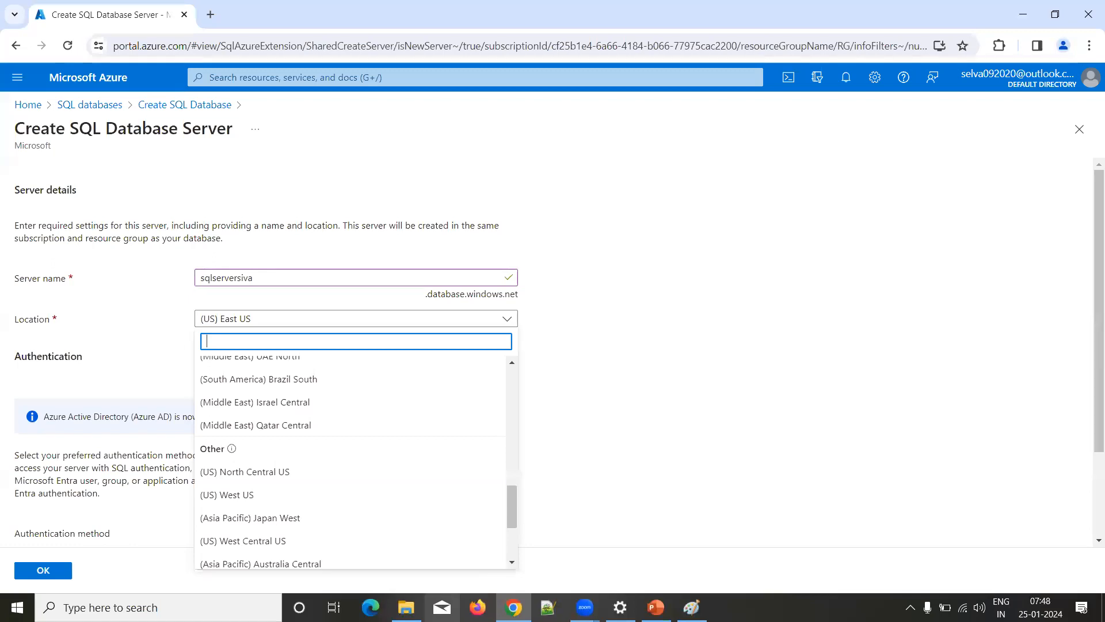
left_click(747, 312)
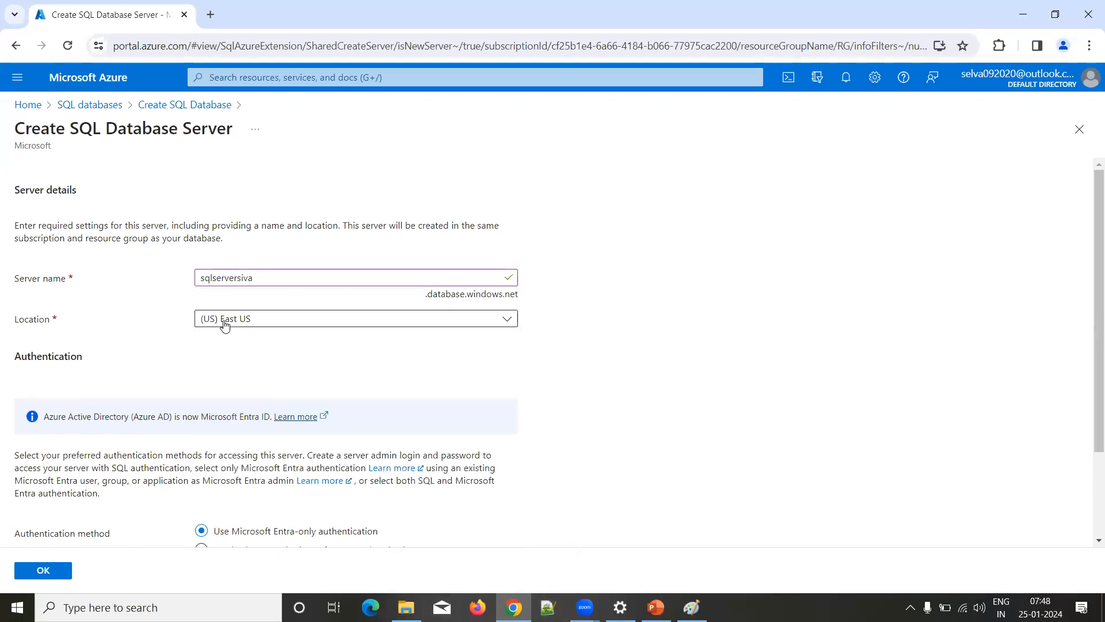
Step: Set the server to use SQL authentication and enter adminsiva as the server admin login
scroll(225, 325, "down", 2)
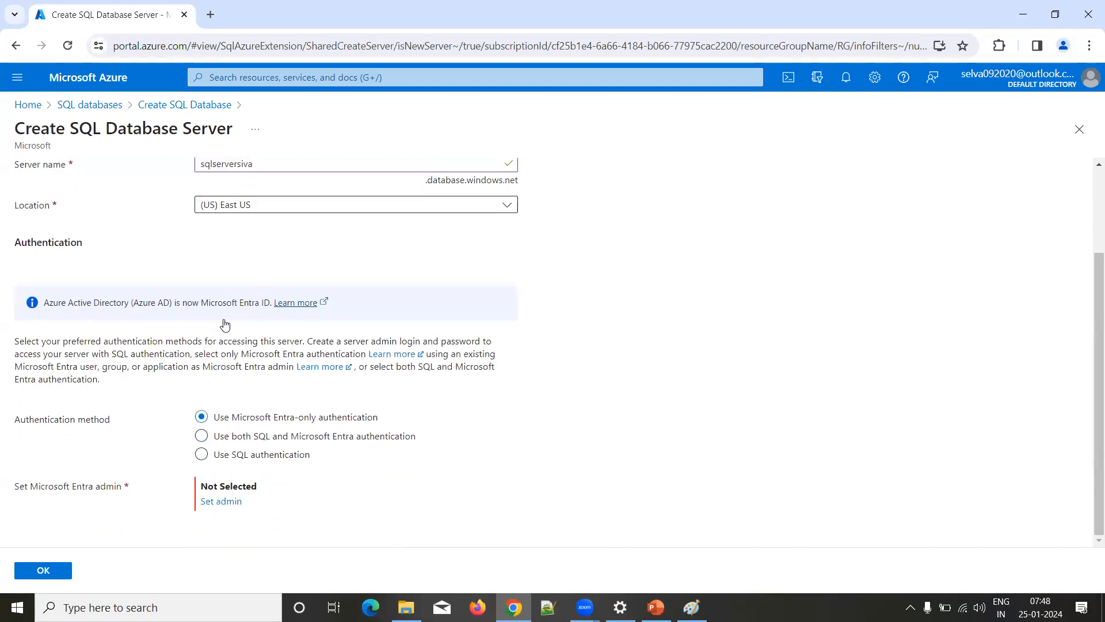
left_click(227, 458)
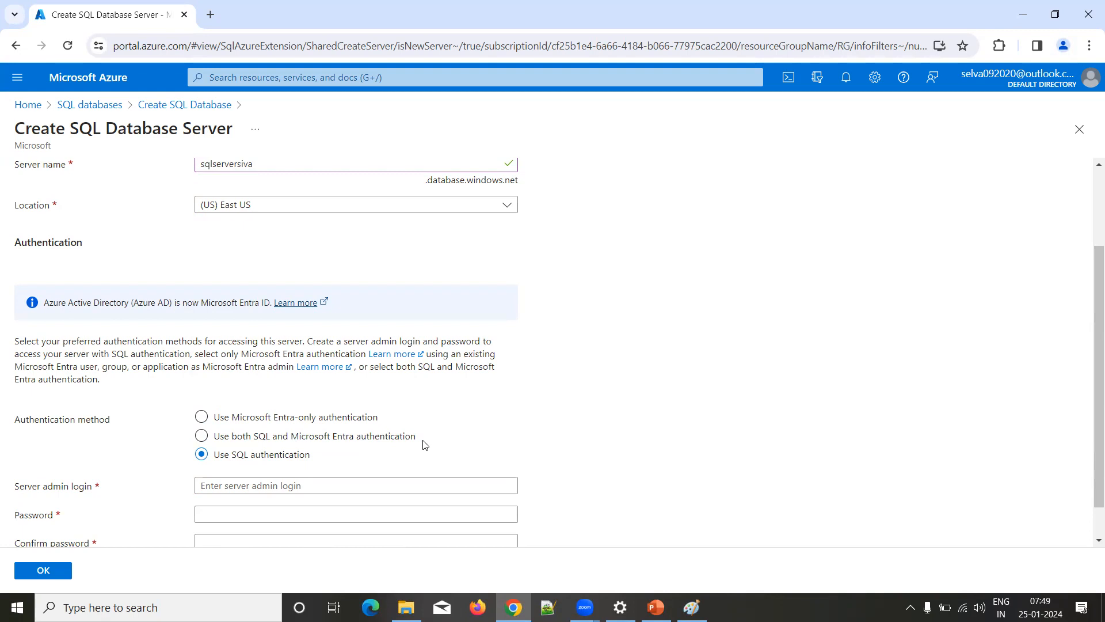
left_click(364, 487)
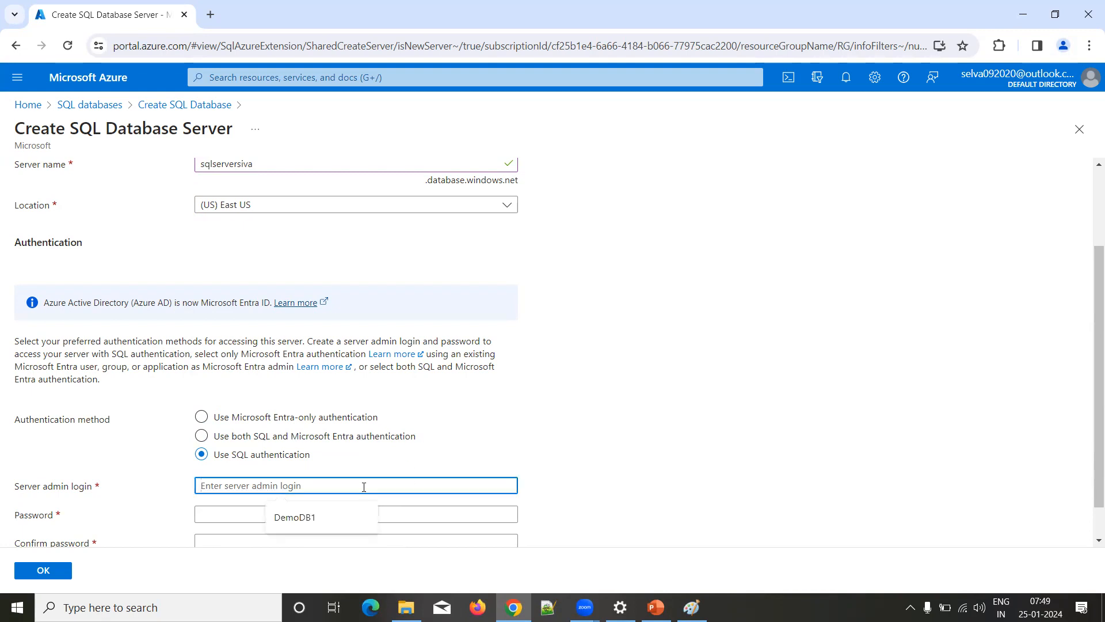
type("adminisiva")
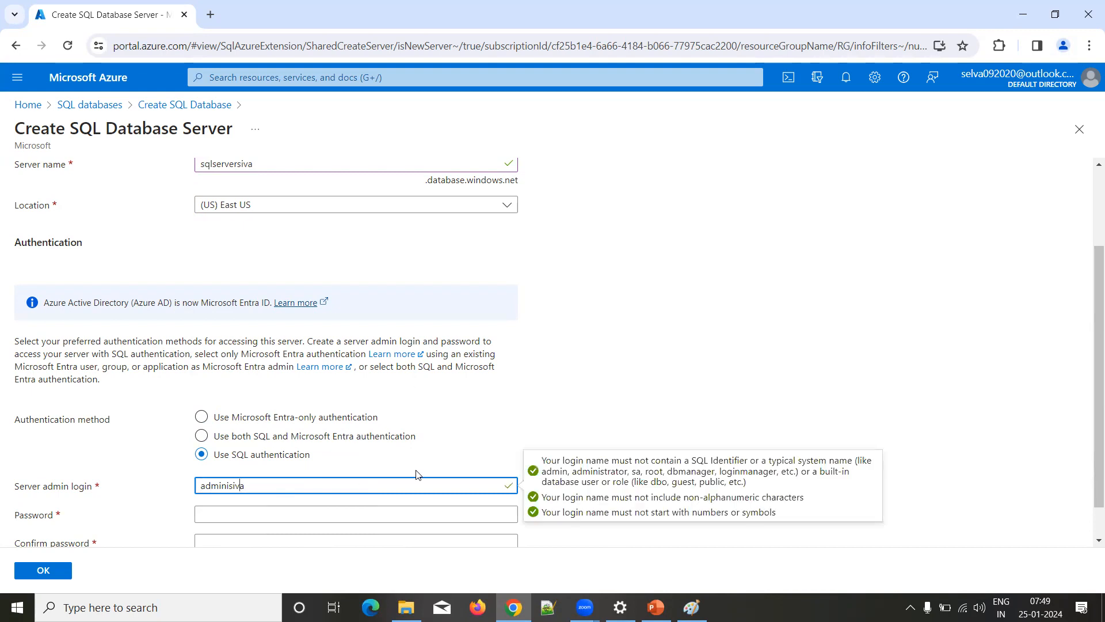
key("BackSpace")
key("Tab")
Step: Enter and confirm the server admin password, and accept the new server for the database
type("•••••••")
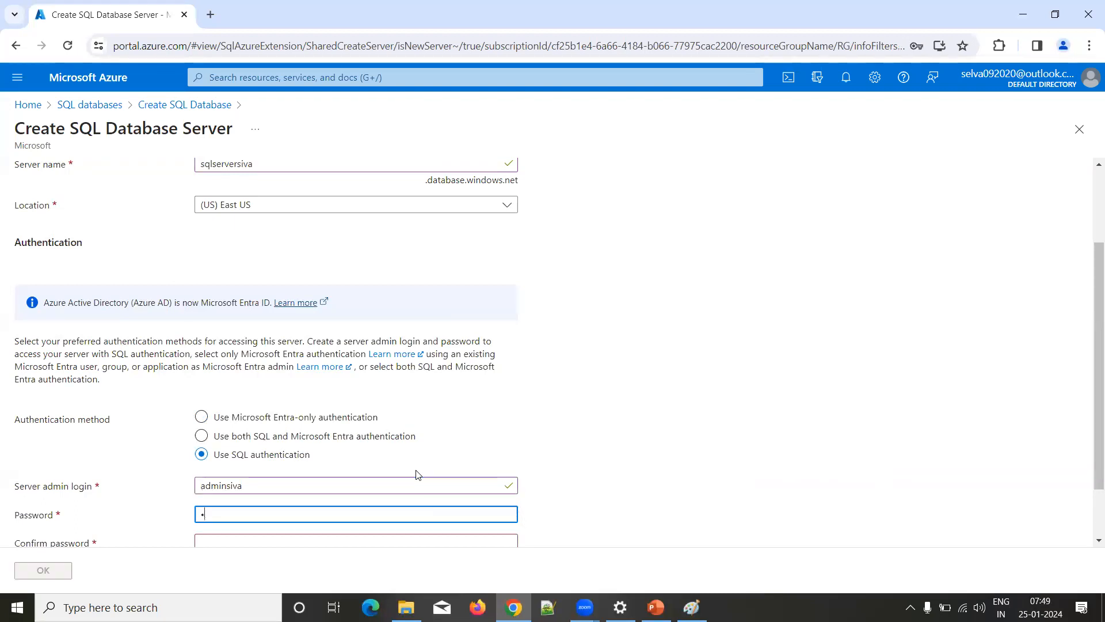
key("BackSpace")
key("BackSpace")
key("BackSpace")
key("BackSpace")
key("BackSpace")
key("BackSpace")
key("BackSpace")
type("••••••••")
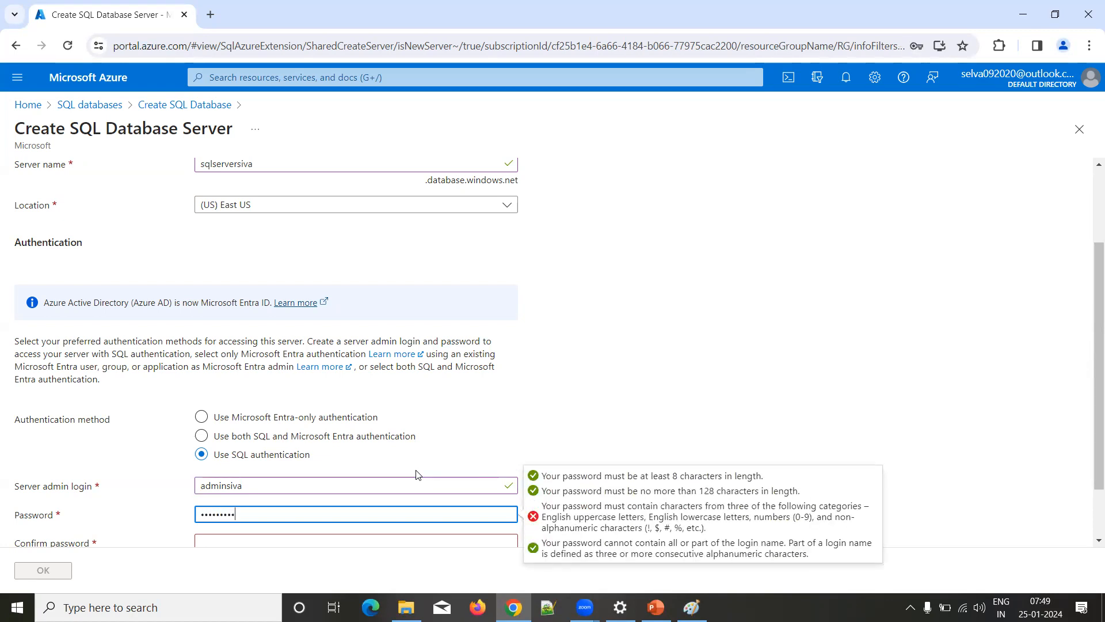
type("••••")
key("Tab")
type("••••••••")
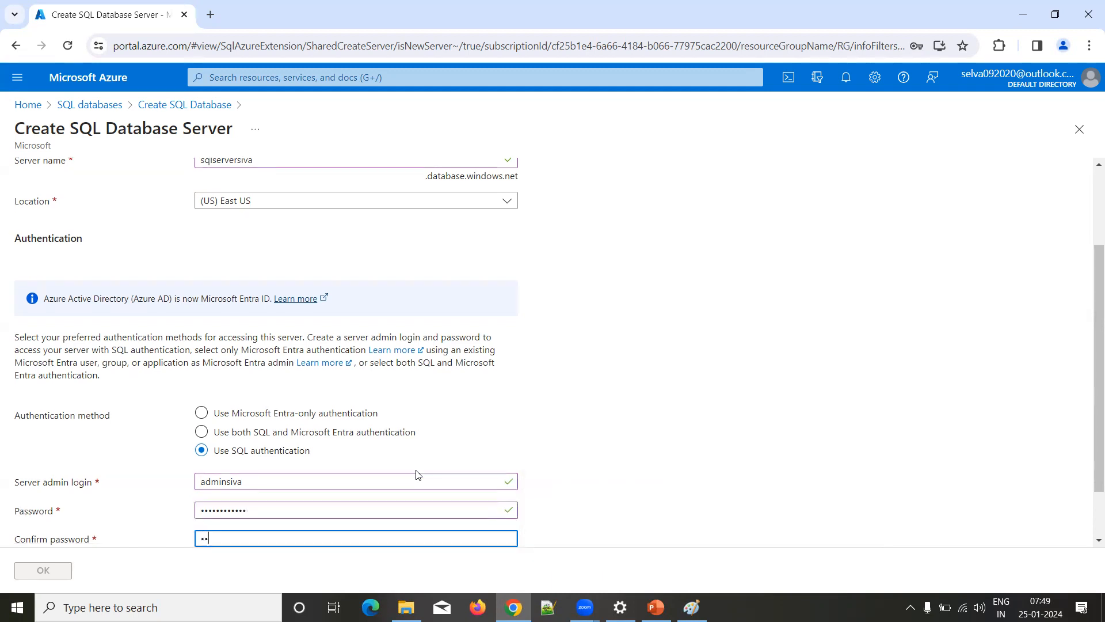
type("•••••")
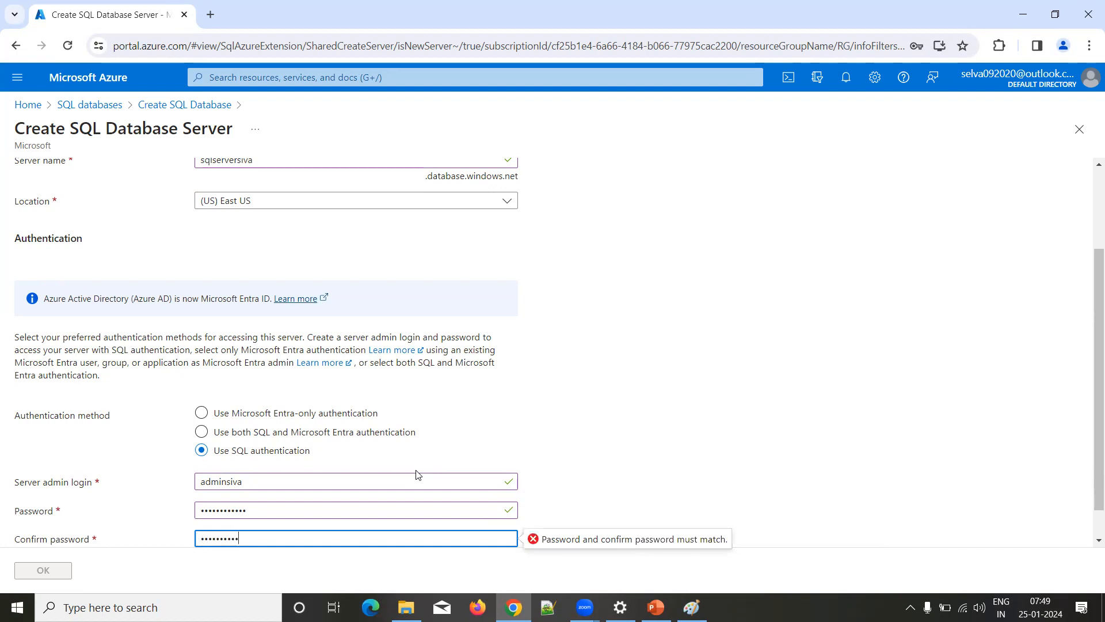
key("Tab")
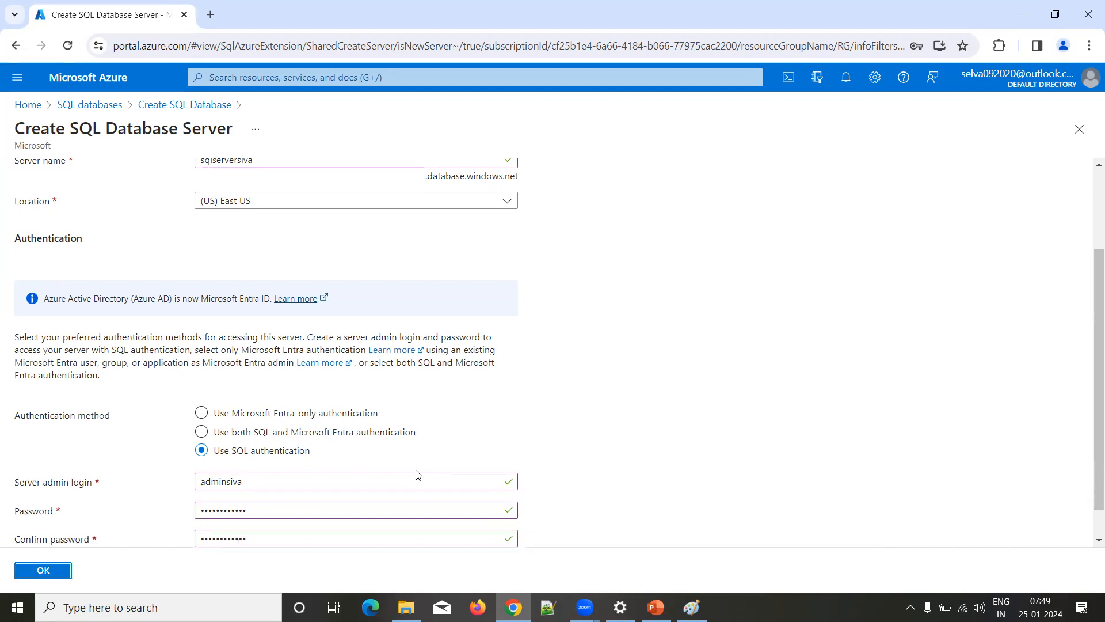
key("Return")
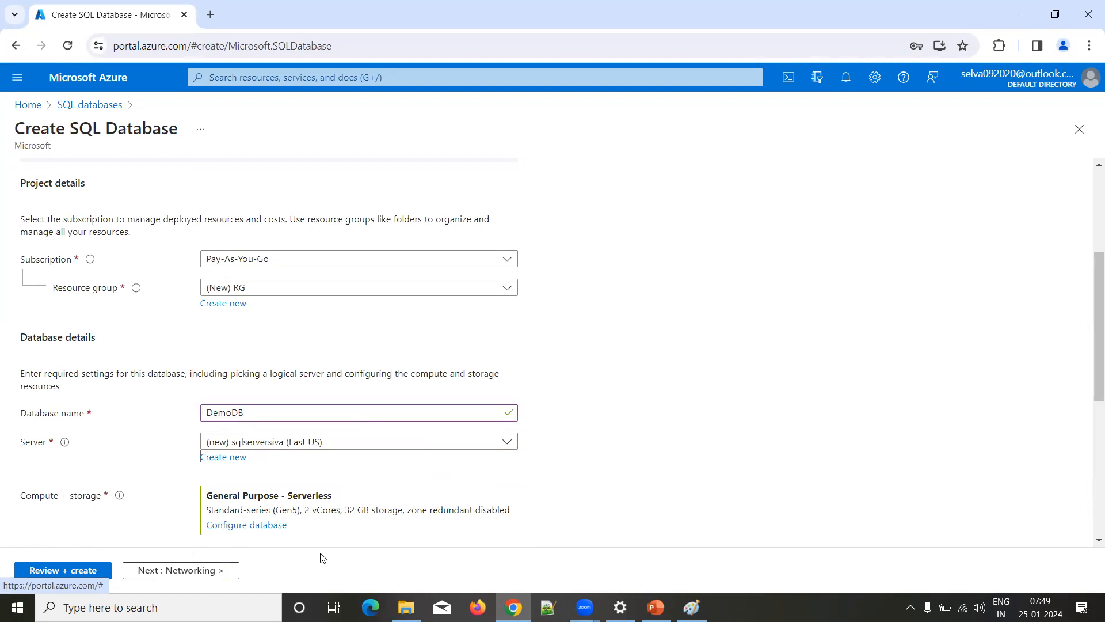
Step: Review the database's server, compute and storage, free offer limit behavior and backup storage redundancy settings
scroll(282, 450, "down", 6)
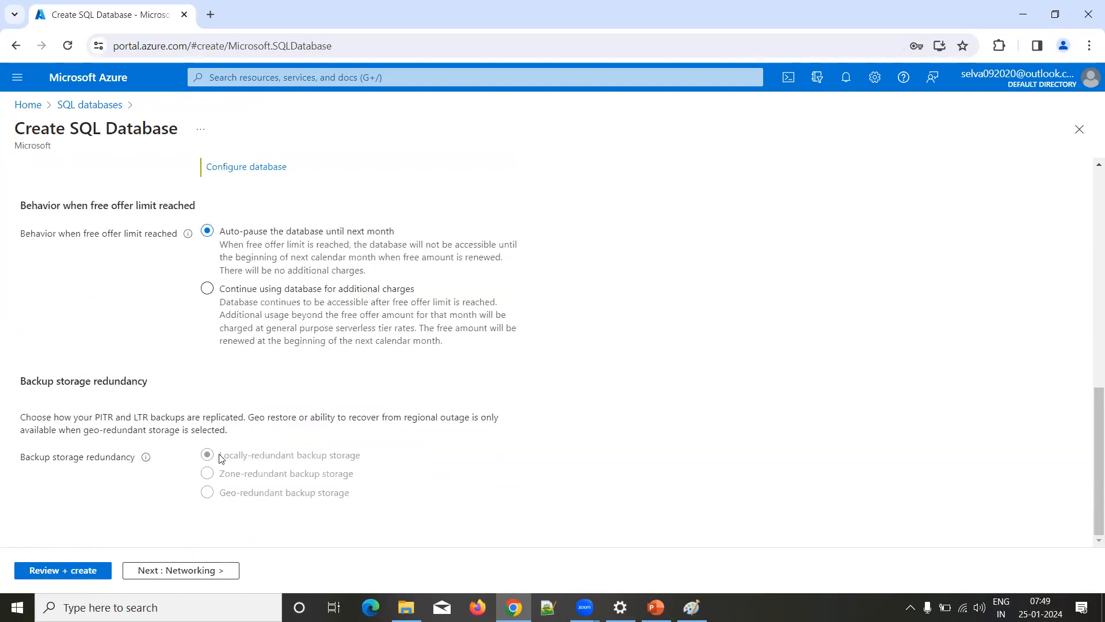
scroll(361, 392, "up", 4)
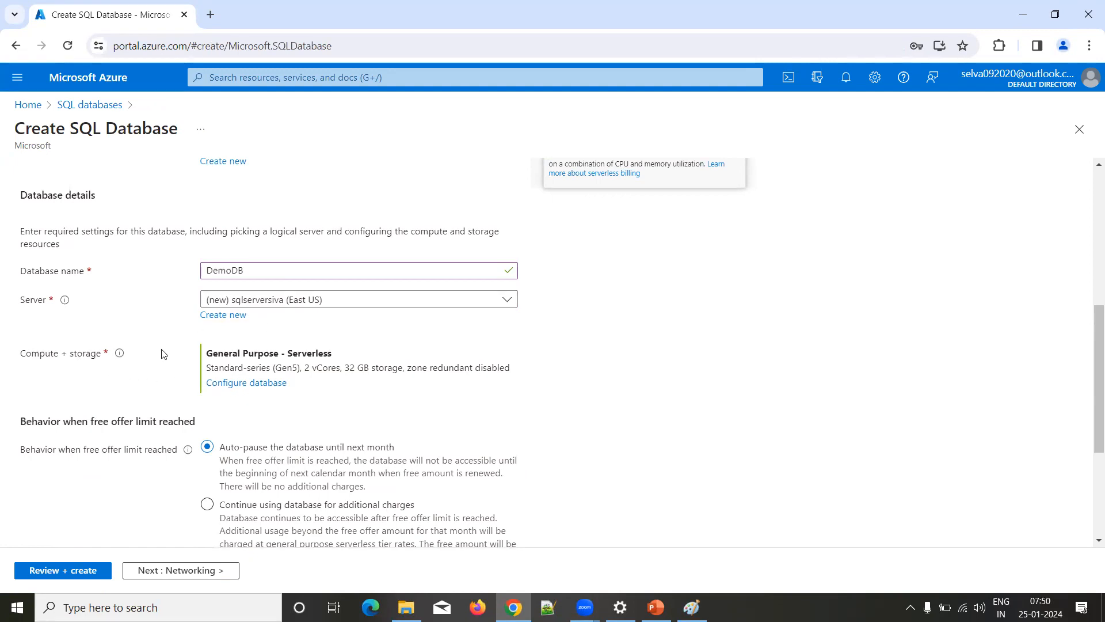
scroll(162, 354, "up", 3)
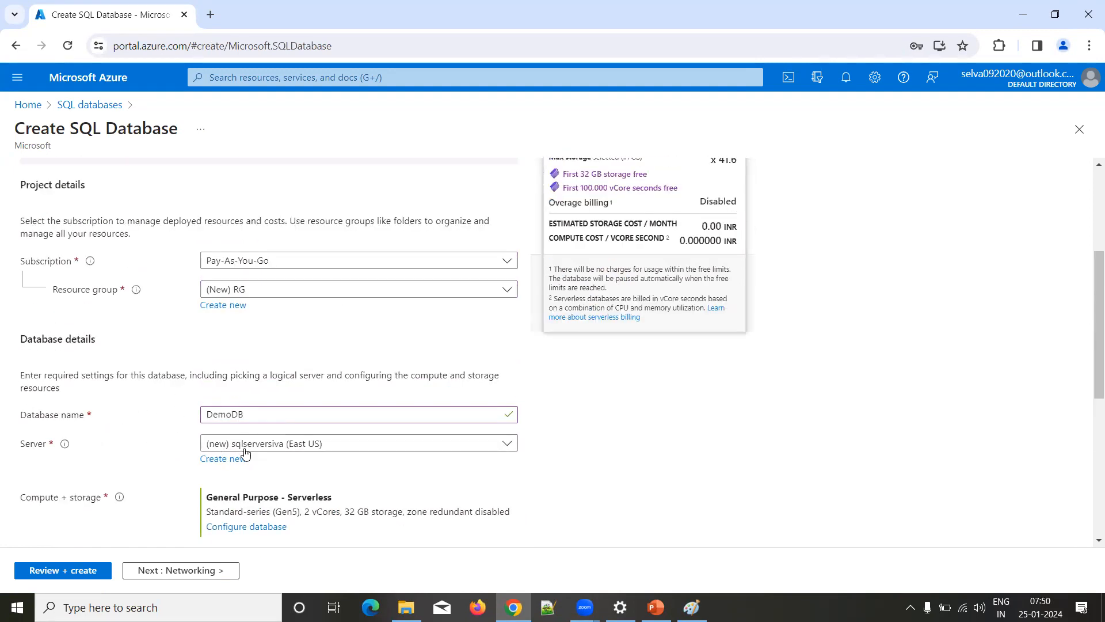
scroll(246, 453, "down", 3)
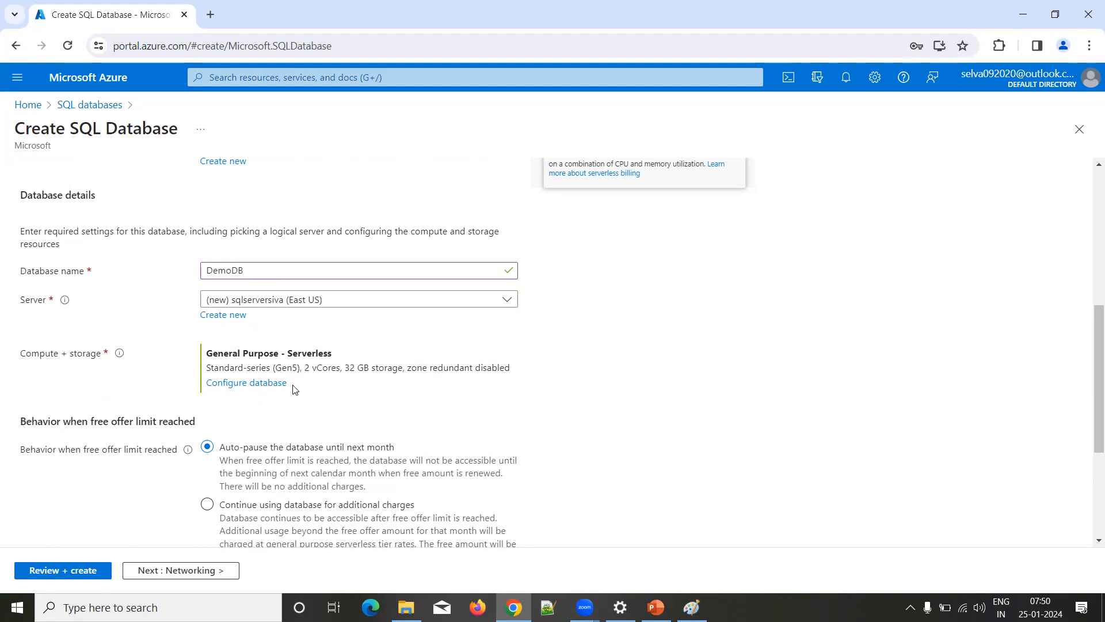
scroll(294, 390, "down", 3)
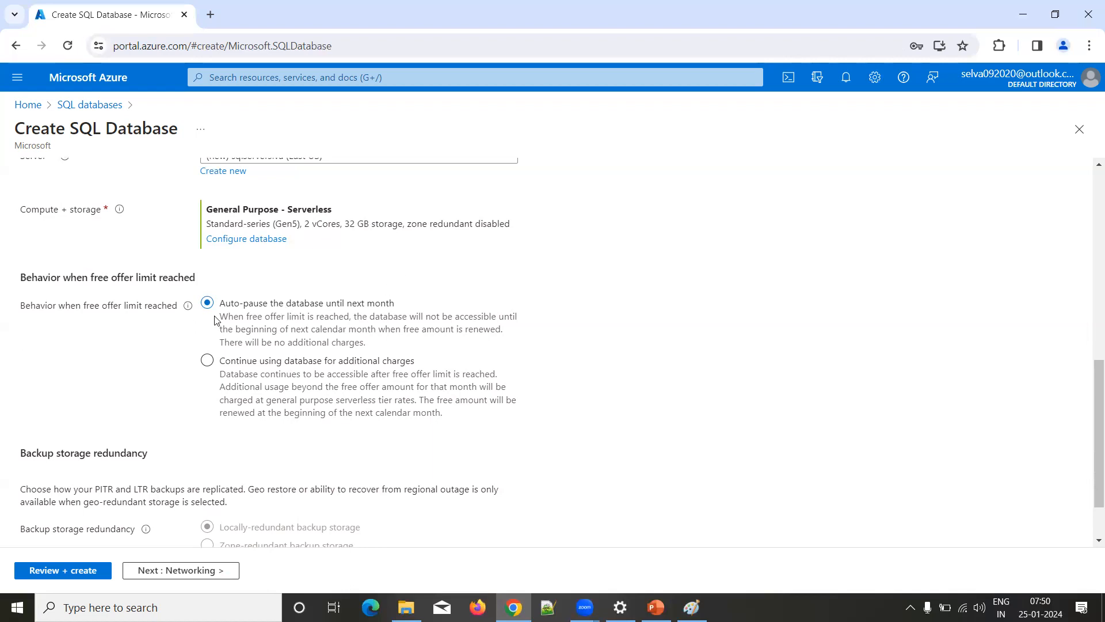
scroll(272, 390, "down", 1)
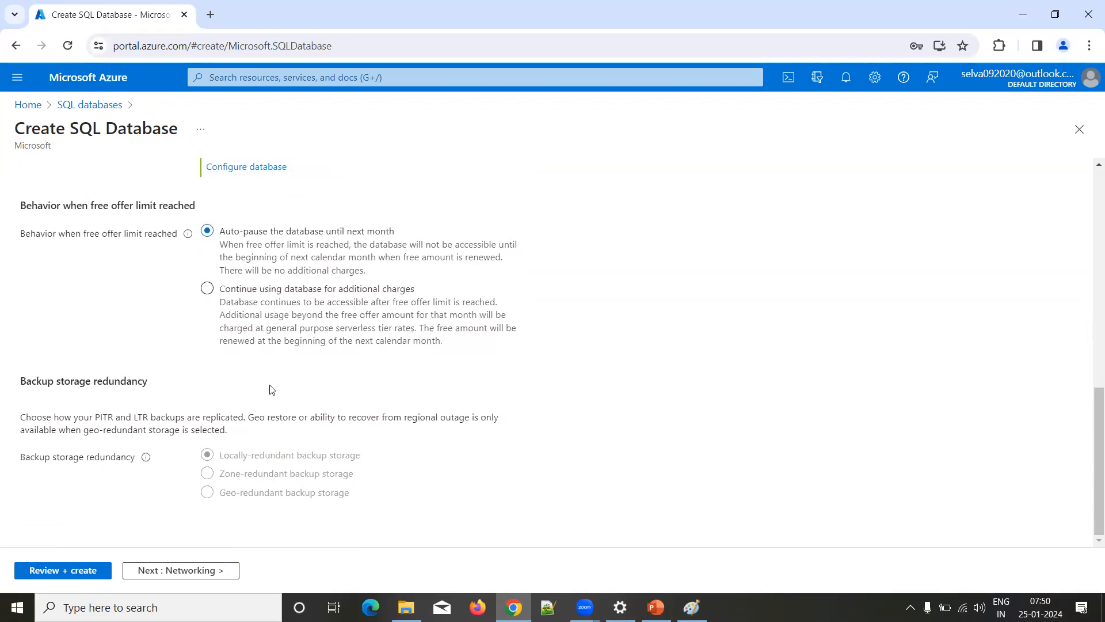
scroll(271, 390, "up", 1)
scroll(271, 390, "down", 1)
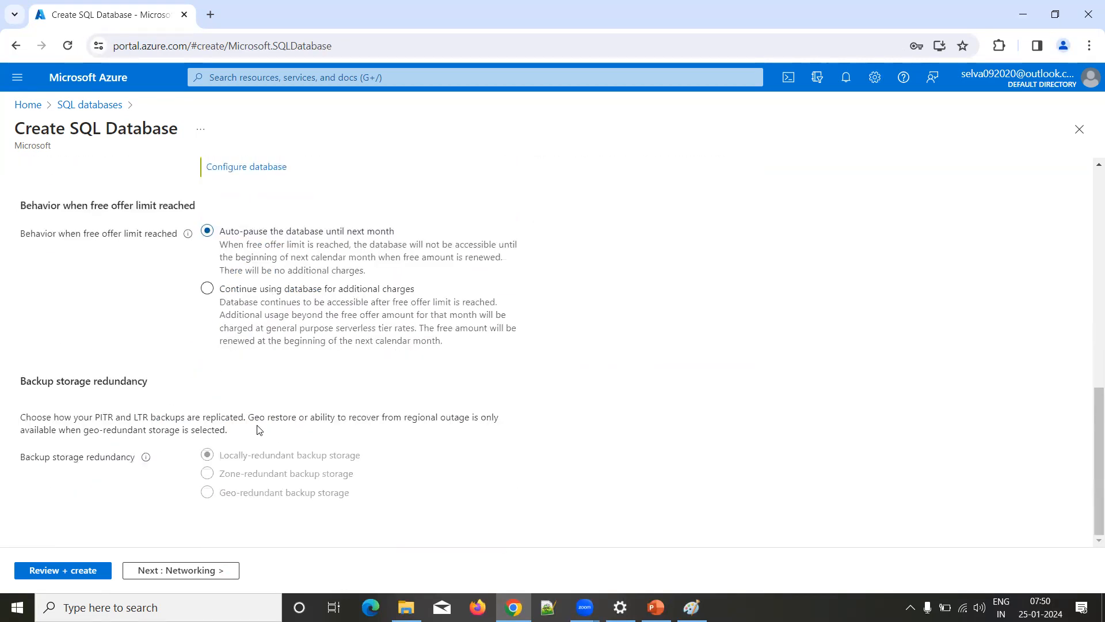
Step: Keep the default networking, security, additional settings and tags, and proceed to the final review of the database
left_click(196, 575)
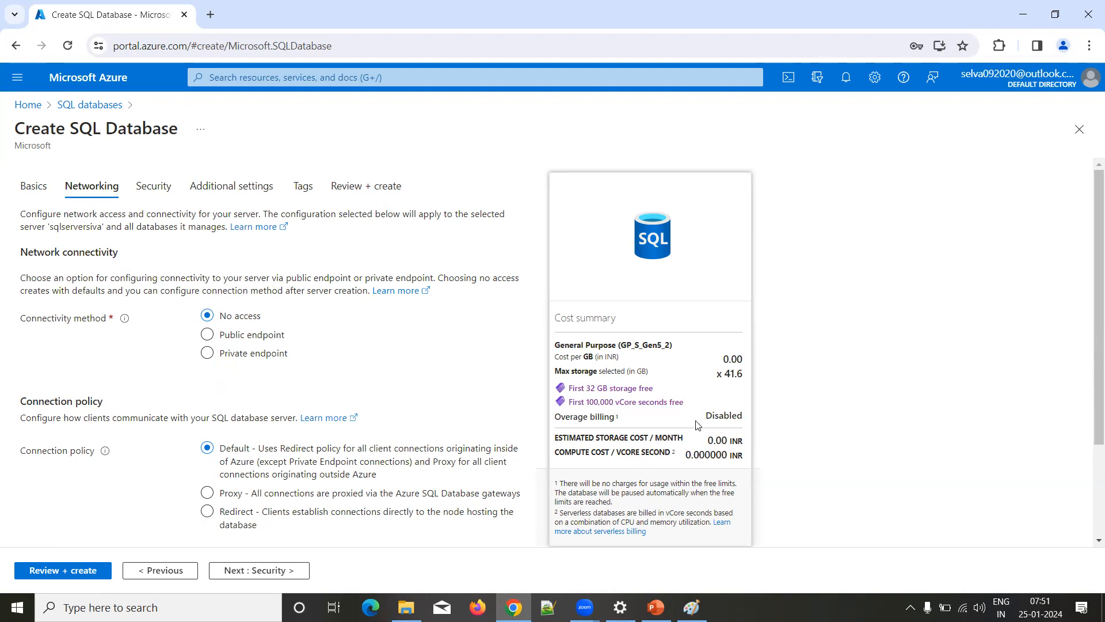
scroll(696, 424, "down", 2)
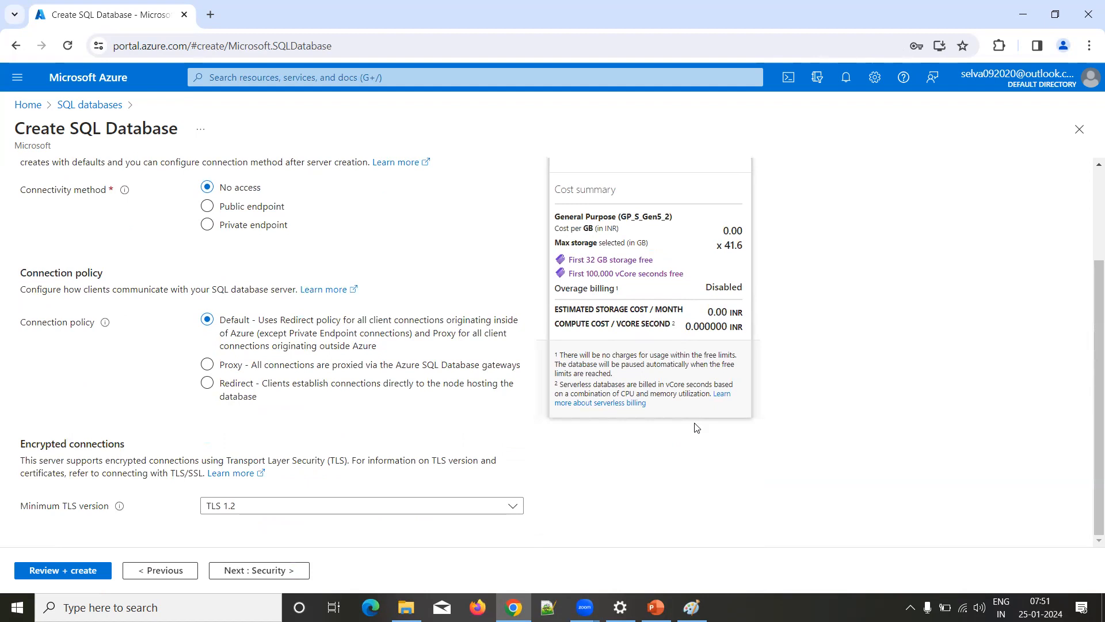
left_click(247, 572)
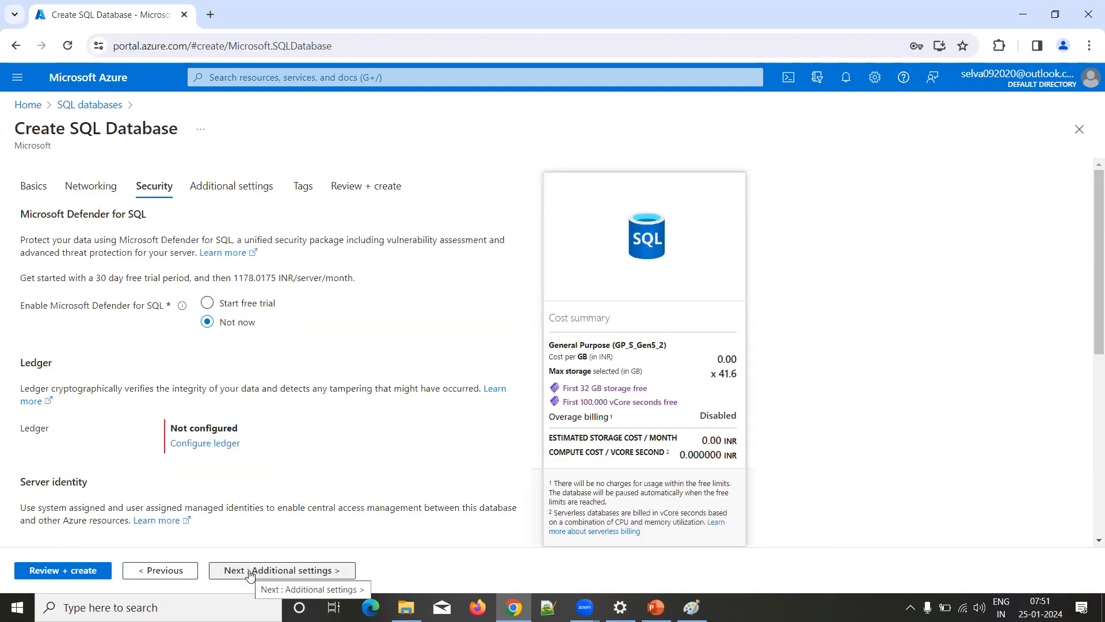
left_click(250, 571)
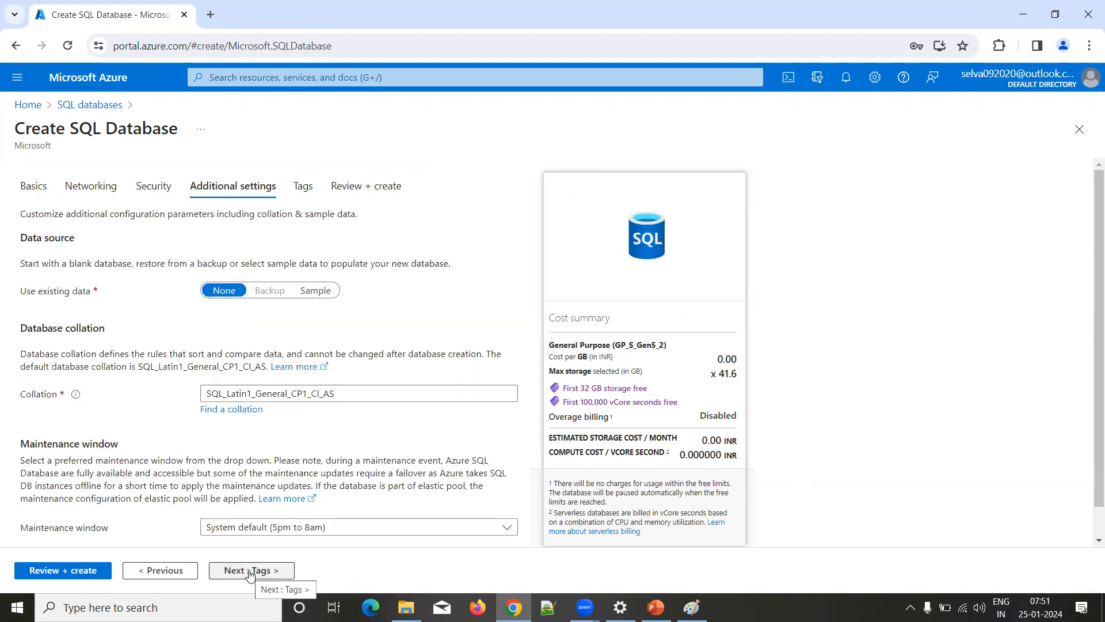
left_click(249, 572)
left_click(249, 571)
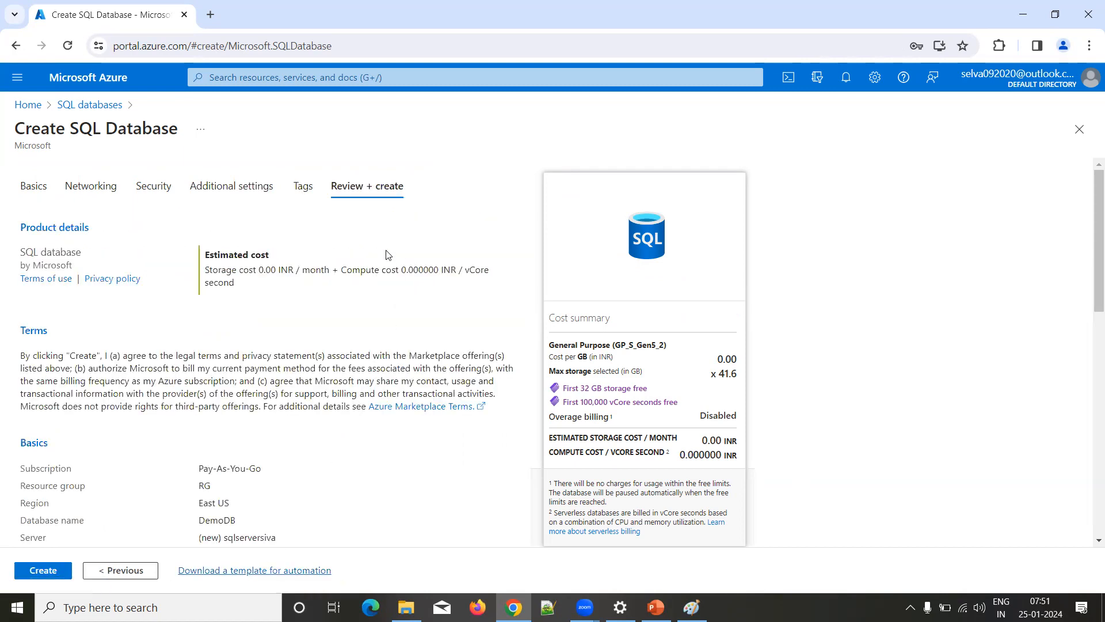
Step: Check the configuration summary, create the DemoDB database, and open the deployed resource once deployment completes
scroll(385, 354, "down", 4)
scroll(385, 354, "down", 8)
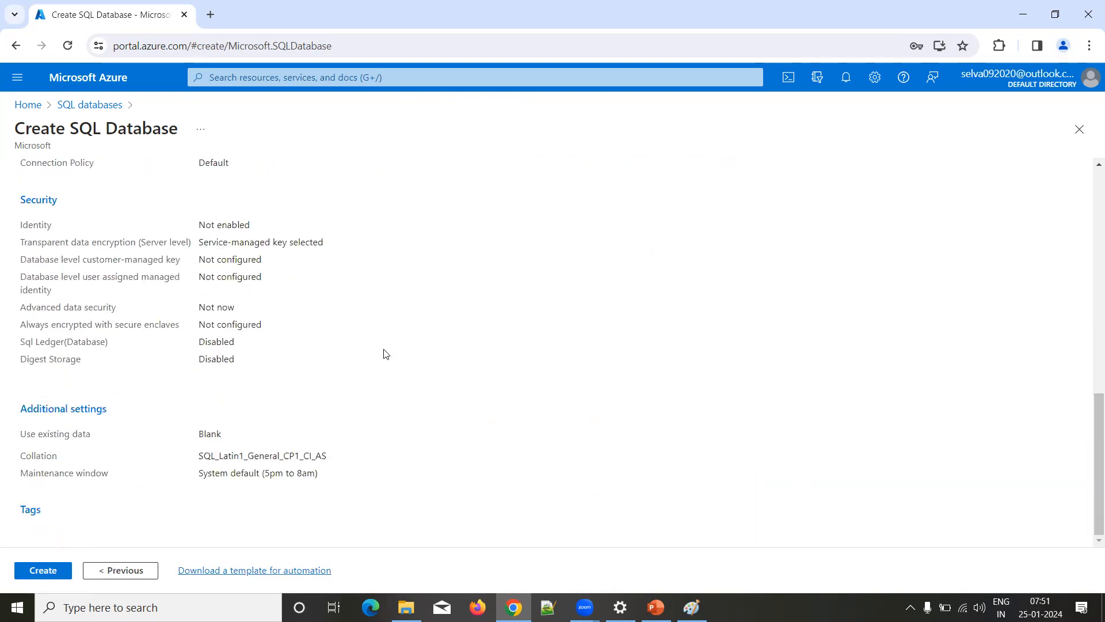
scroll(385, 354, "up", 8)
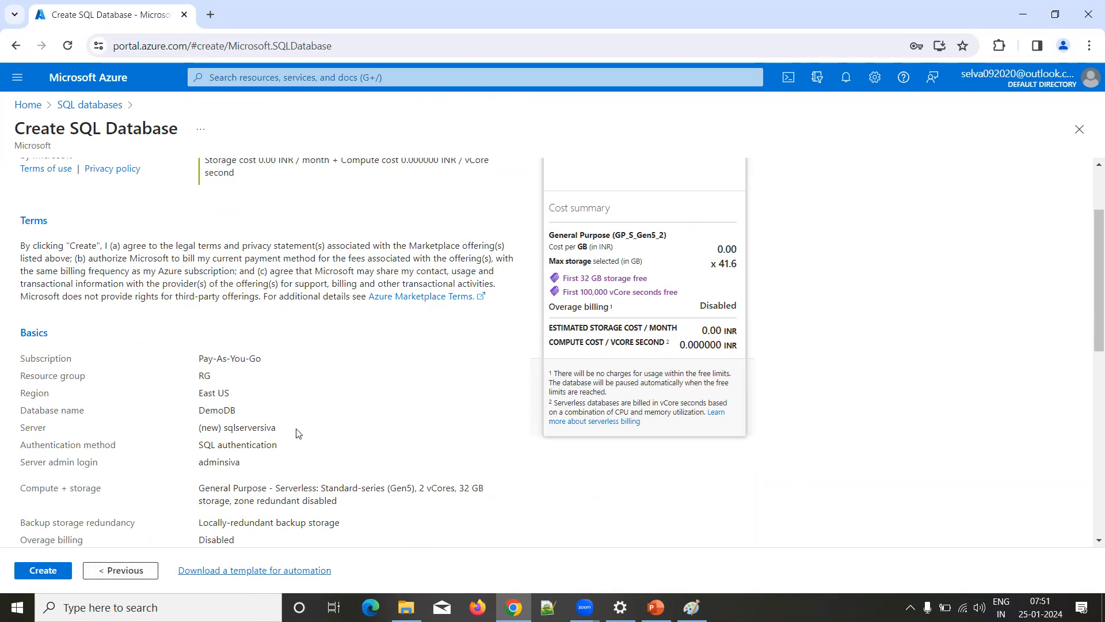
scroll(163, 529, "down", 3)
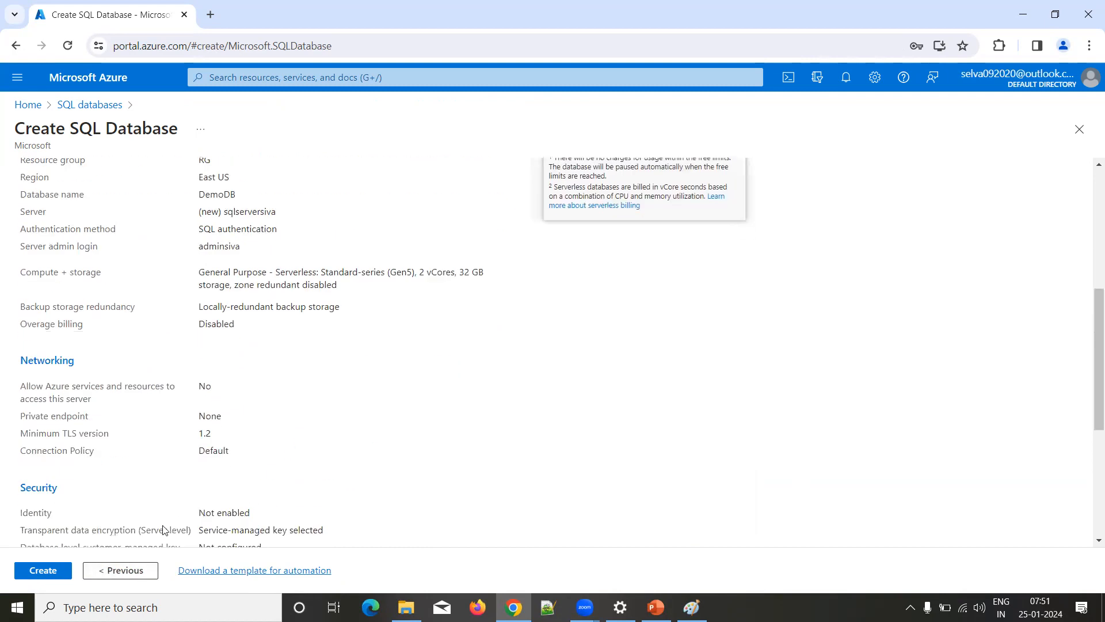
left_click(38, 573)
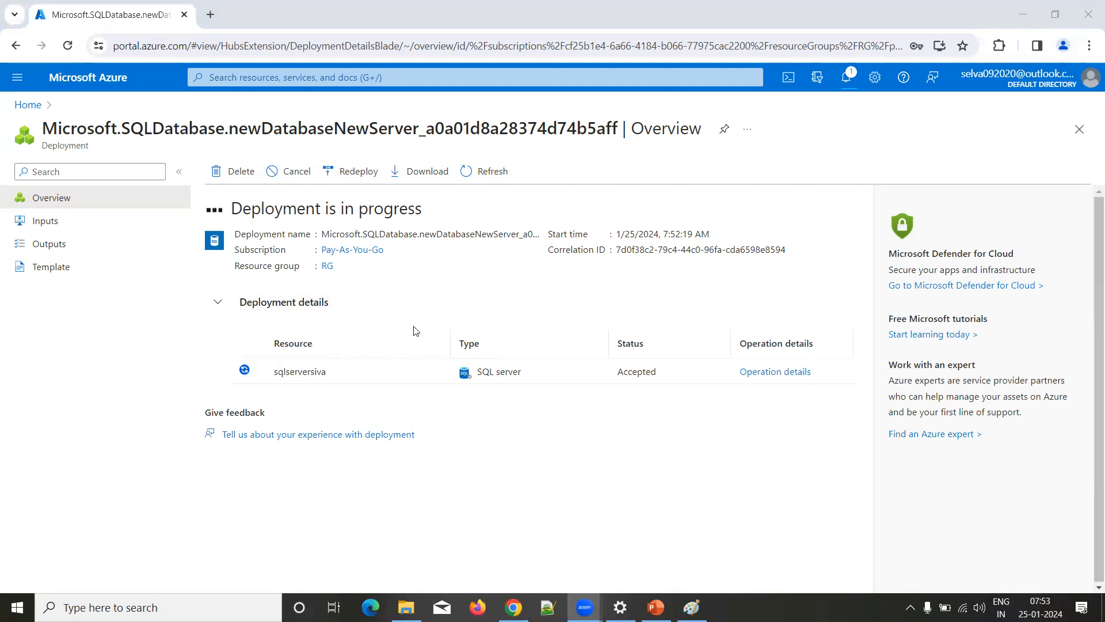
left_click(472, 172)
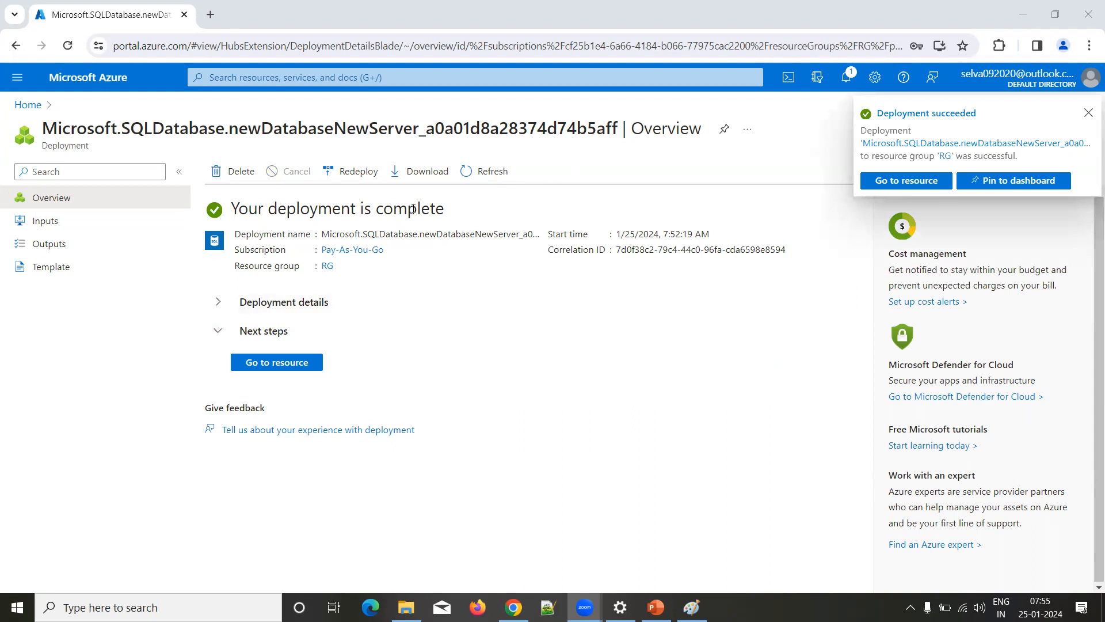
left_click(281, 365)
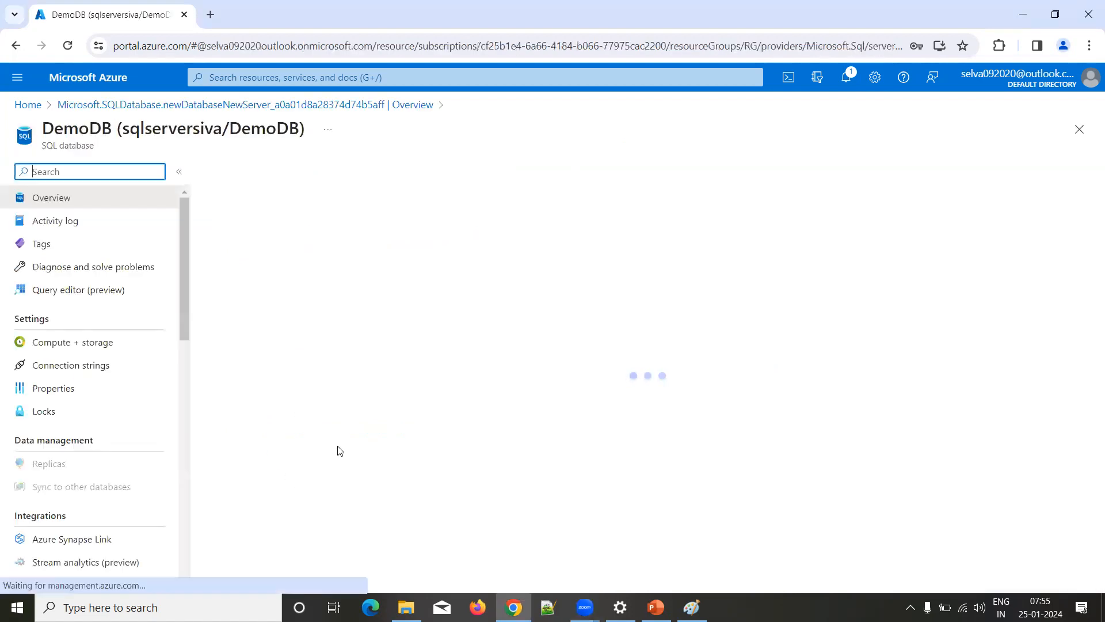
Step: View the ADO.NET connection strings of DemoDB and return to the database overview
double_click(59, 126)
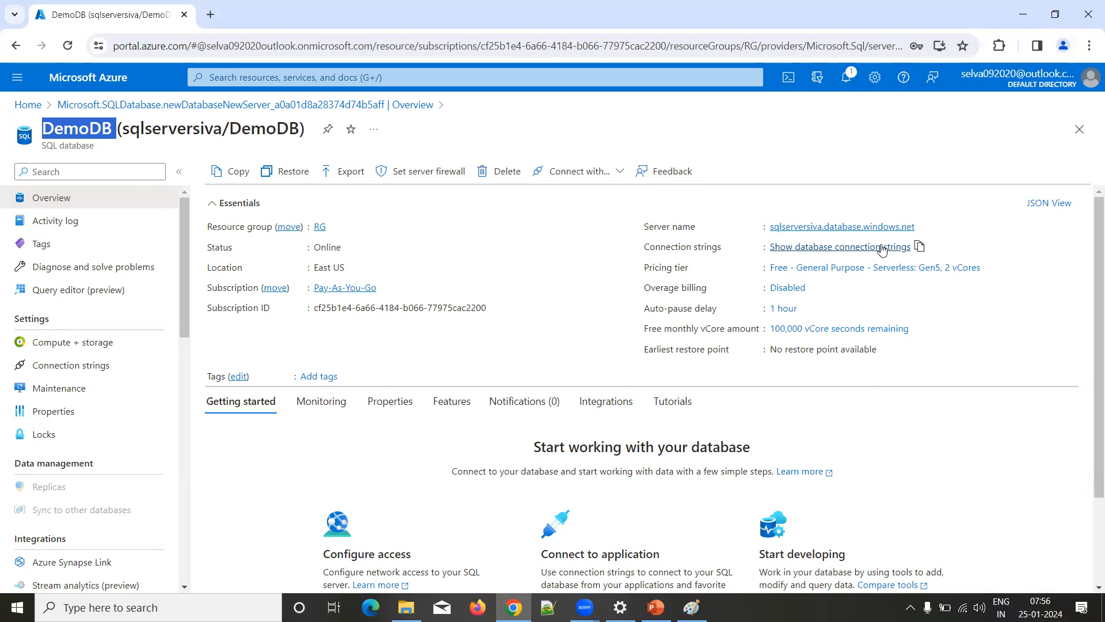
left_click(856, 248)
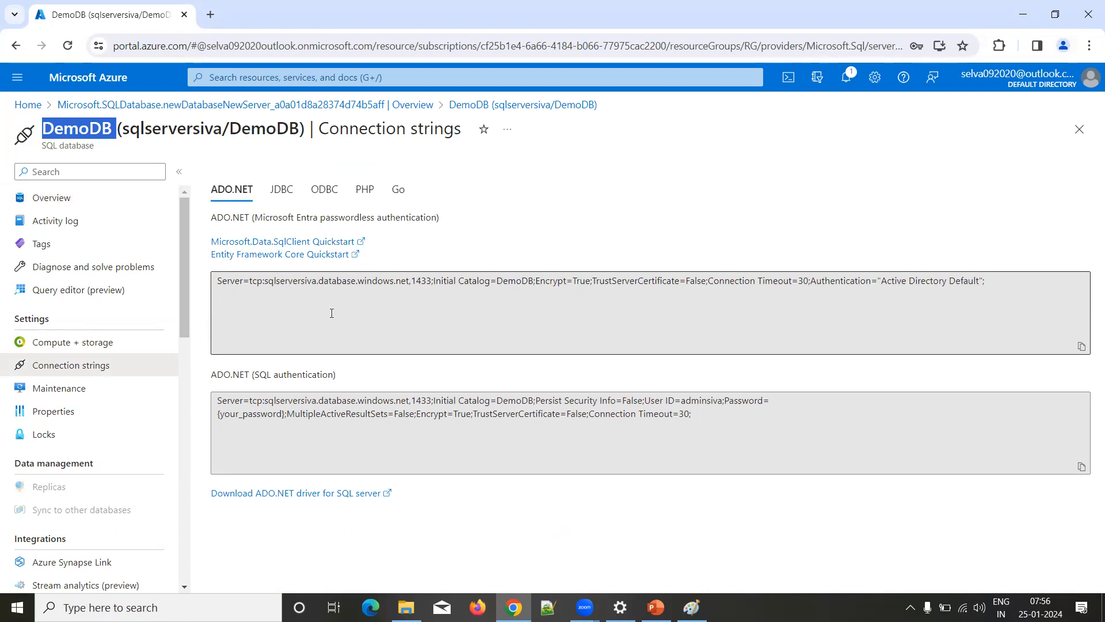
left_click(47, 200)
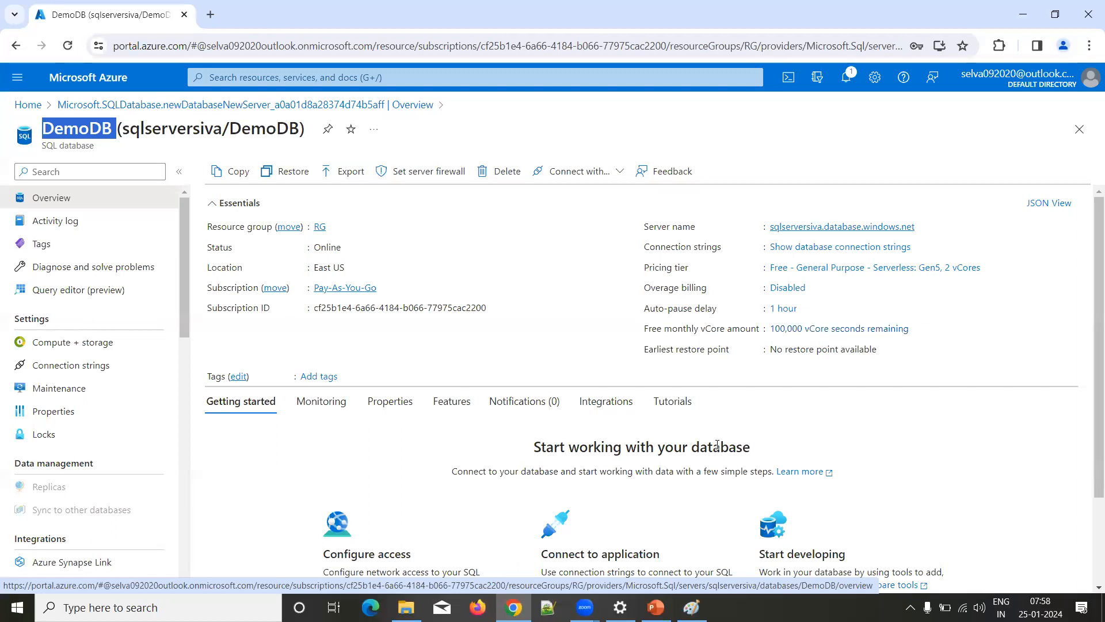
Step: Open DemoDB's Query editor (preview) in a separate browser tab and switch to it
right_click(82, 295)
left_click(112, 310)
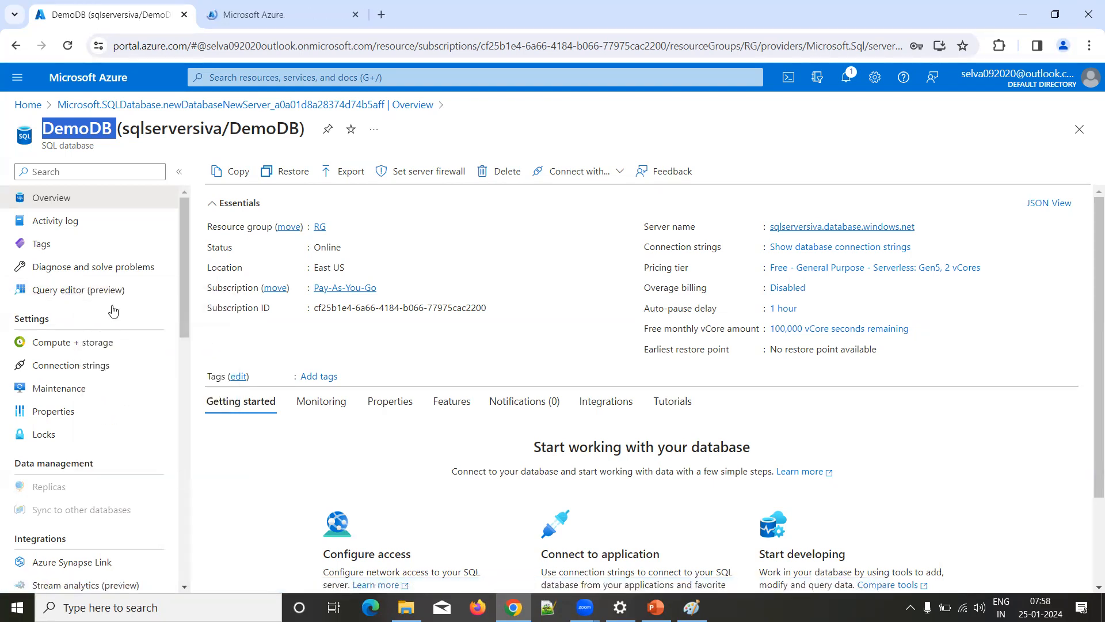
left_click(287, 11)
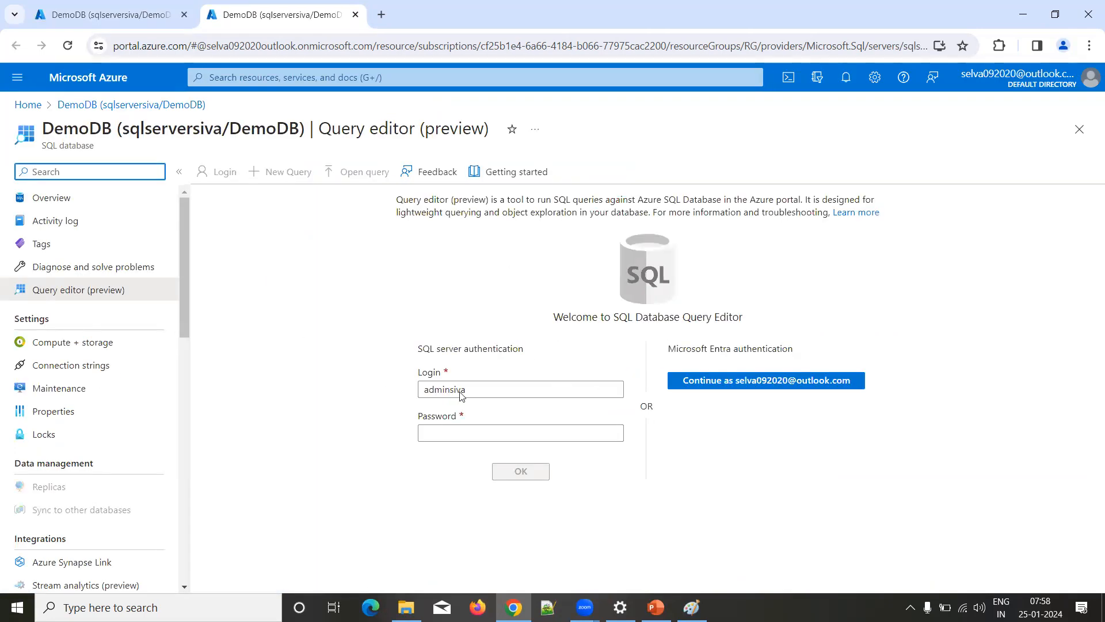
Step: Try to log in to the query editor with SQL server authentication using the server admin password, and read the response
left_click_drag(498, 390, 390, 401)
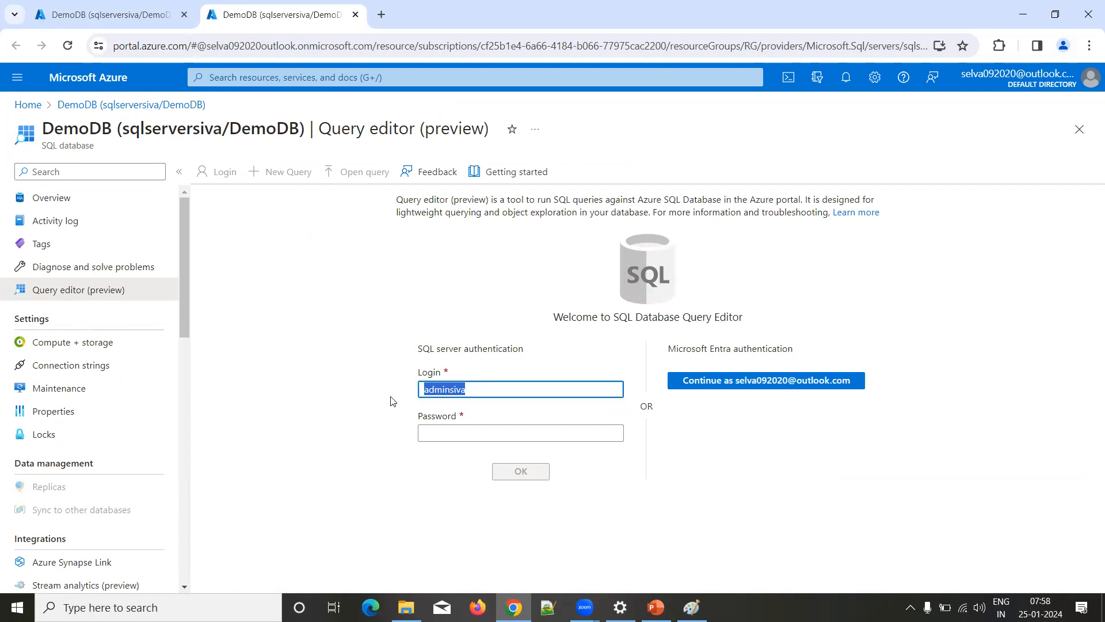
left_click(424, 434)
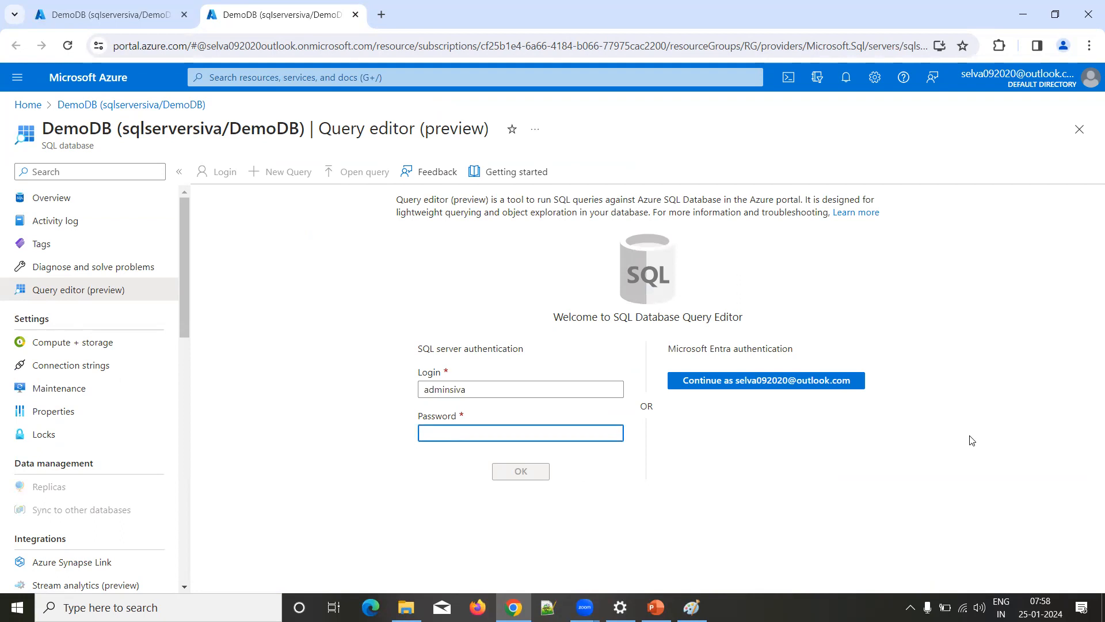
type("••••••••")
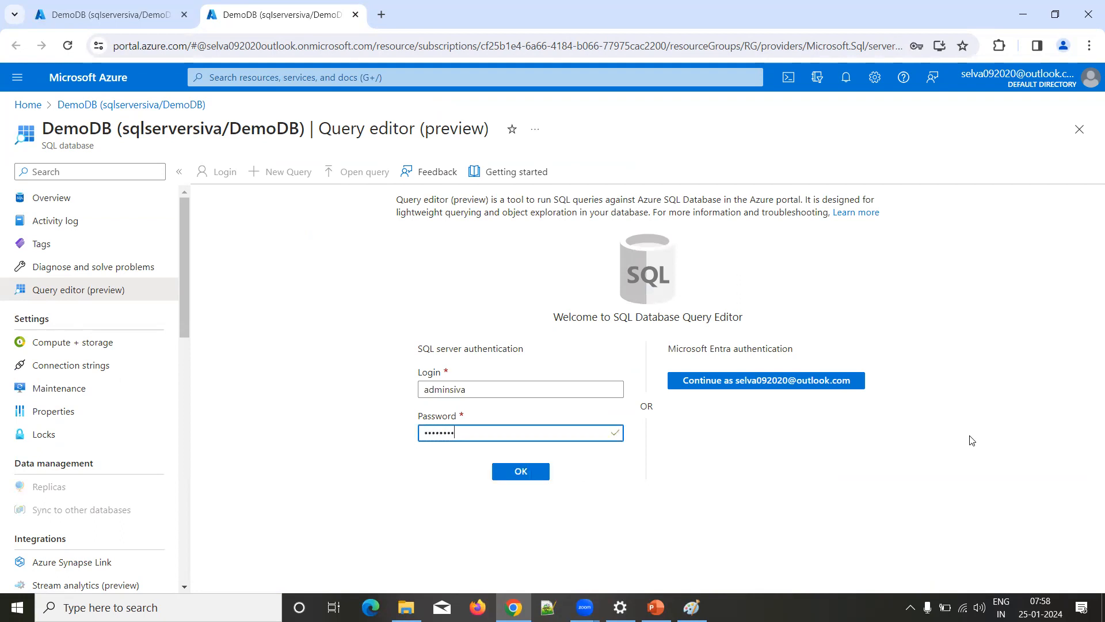
type("••••")
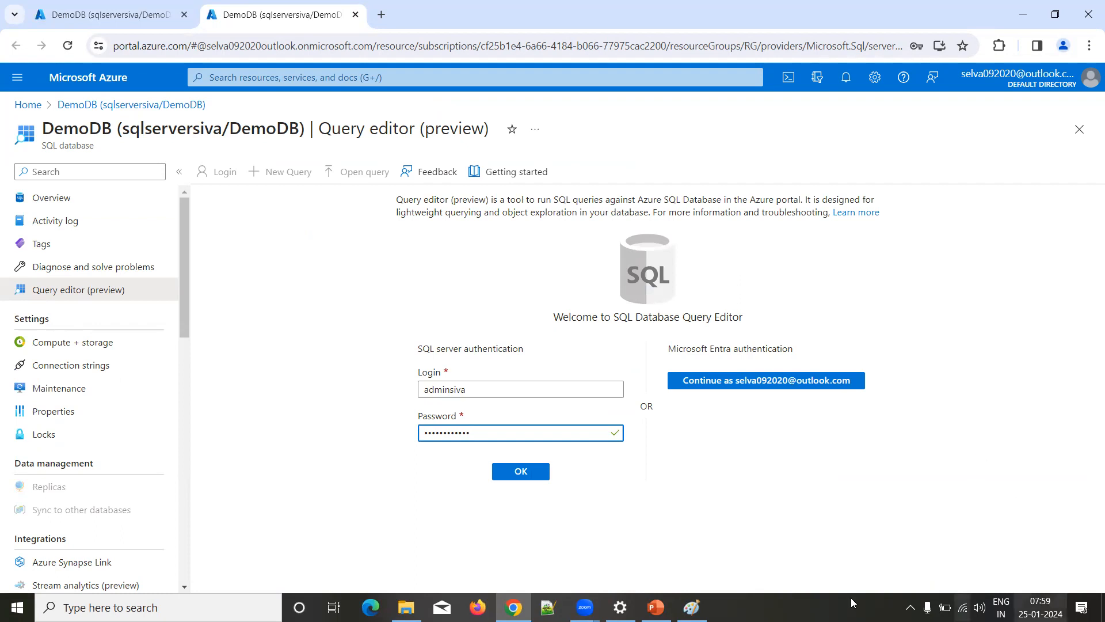
left_click(519, 472)
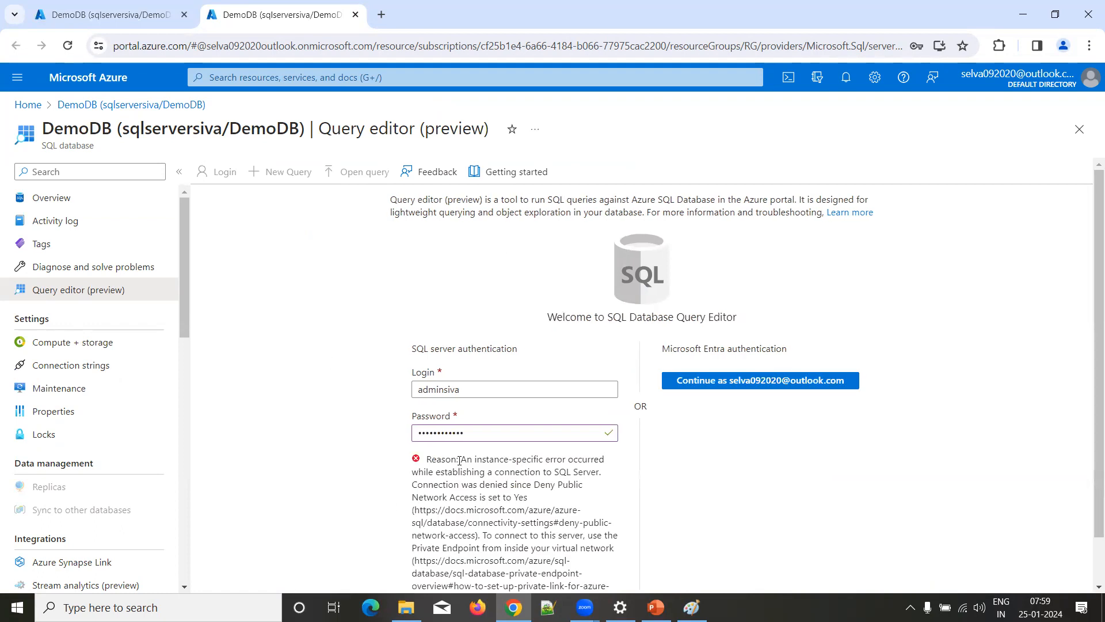
left_click_drag(462, 462, 589, 463)
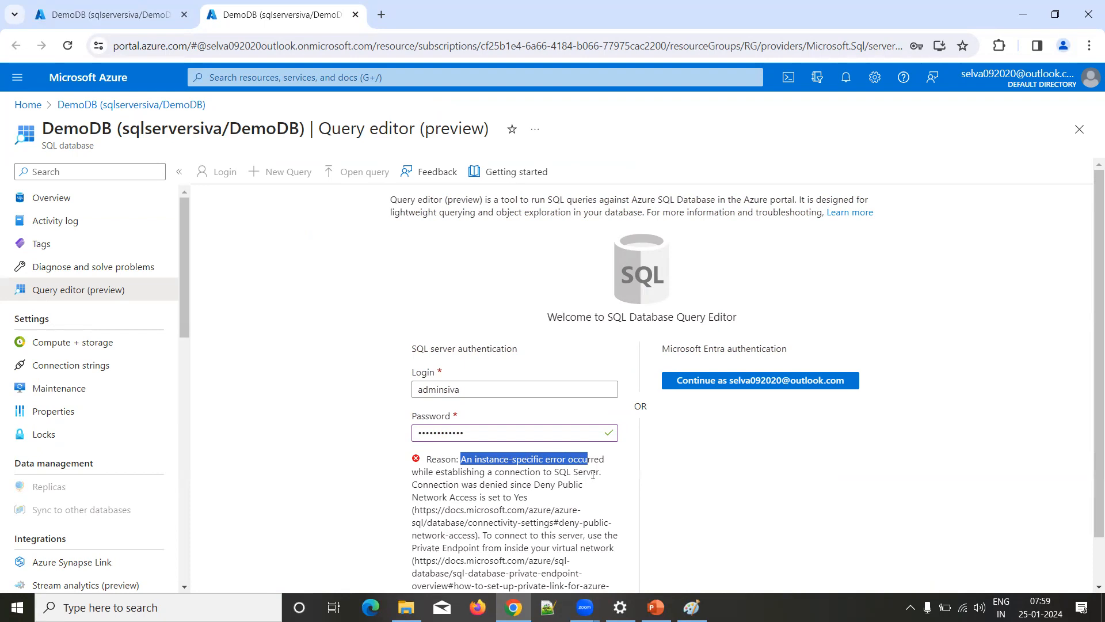
scroll(593, 475, "down", 1)
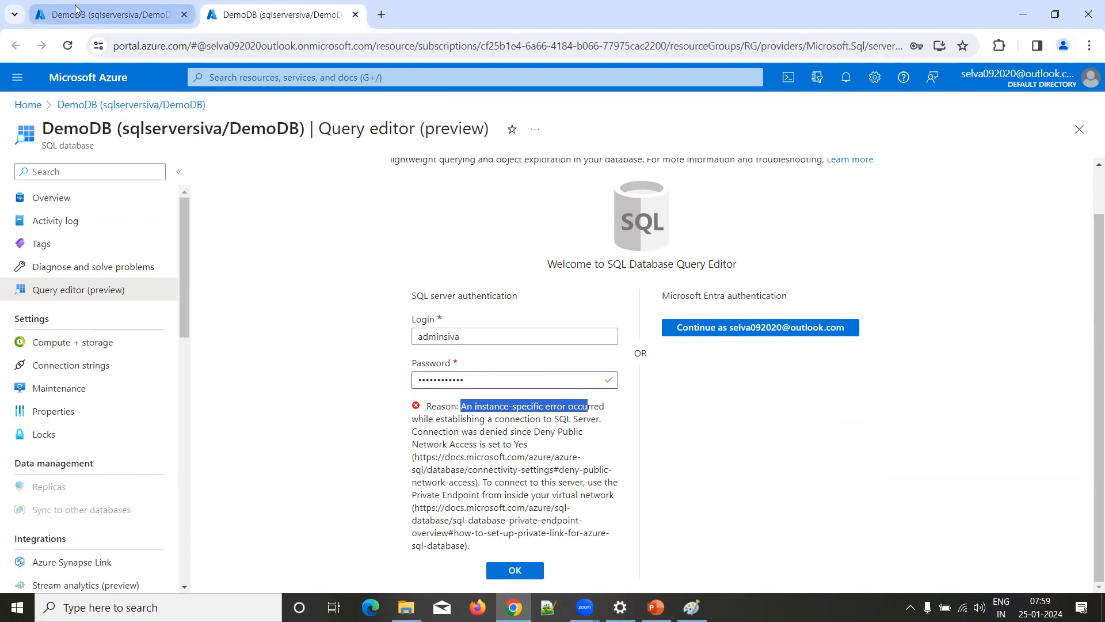
Step: Open the server firewall settings from the DemoDB overview and set public network access to Selected networks
left_click(109, 14)
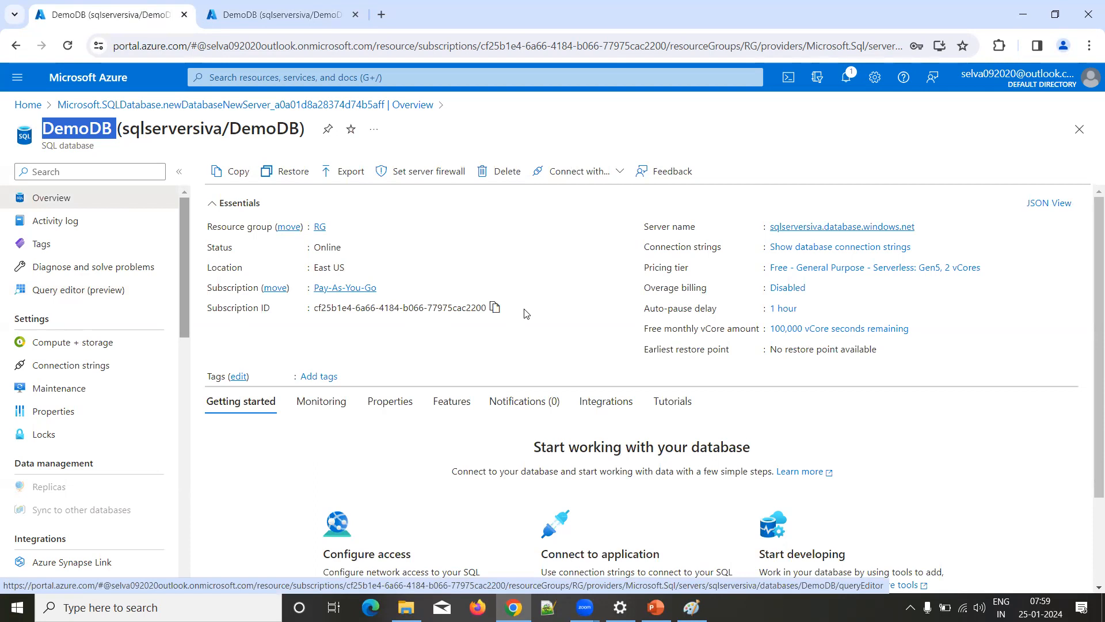
left_click(433, 176)
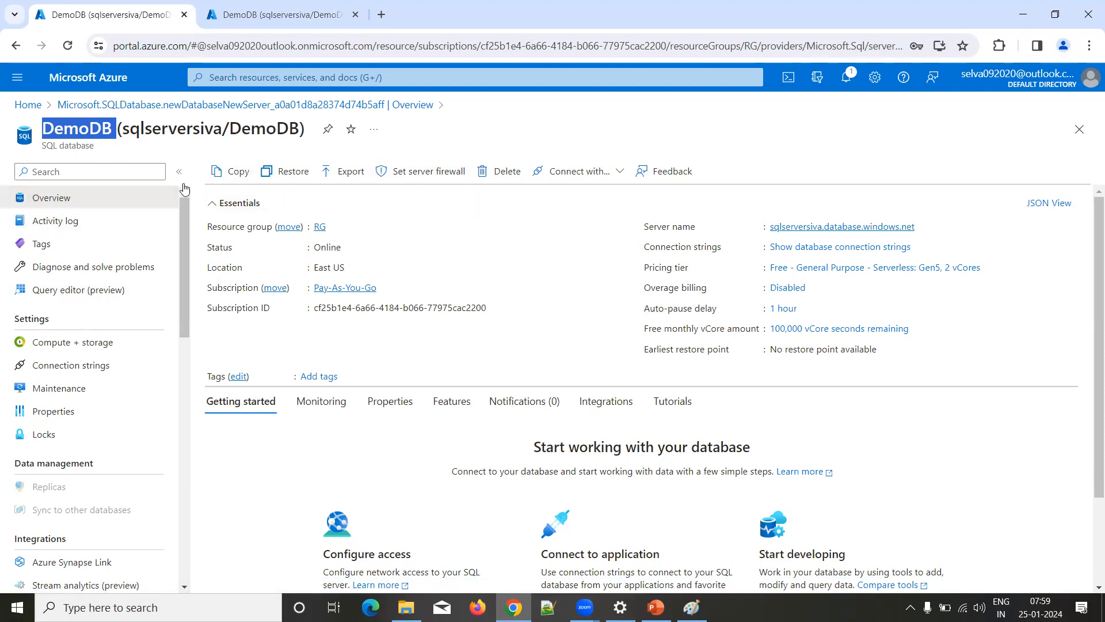
left_click(436, 179)
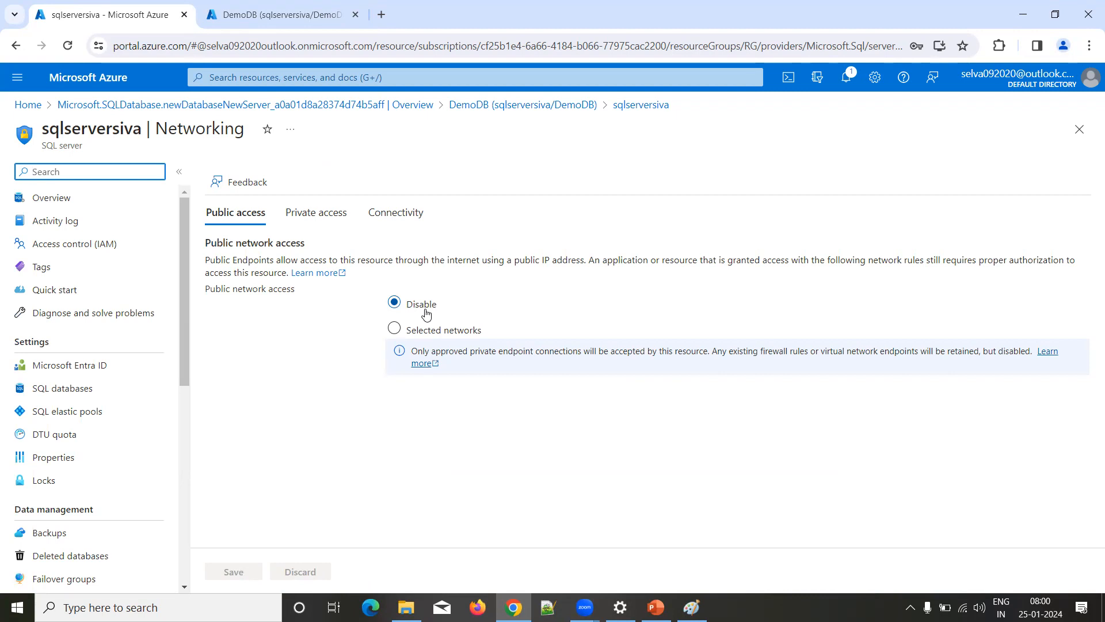
left_click(423, 329)
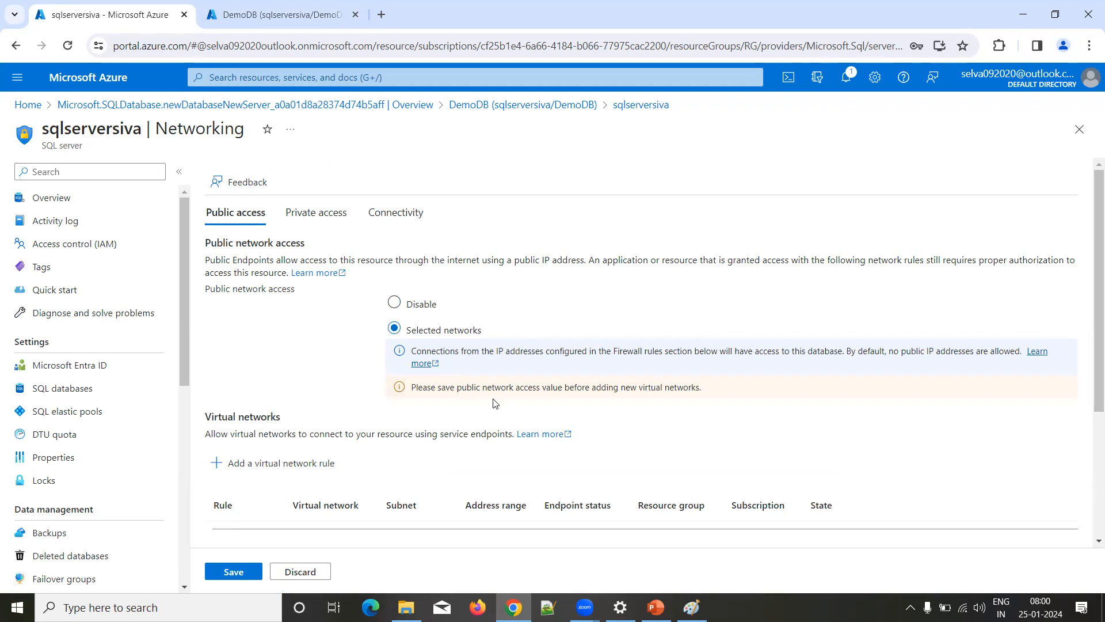
Step: Add a firewall rule for the client IPv4 address, allow Azure services and resources to access the server, and save the networking settings
scroll(485, 354, "down", 3)
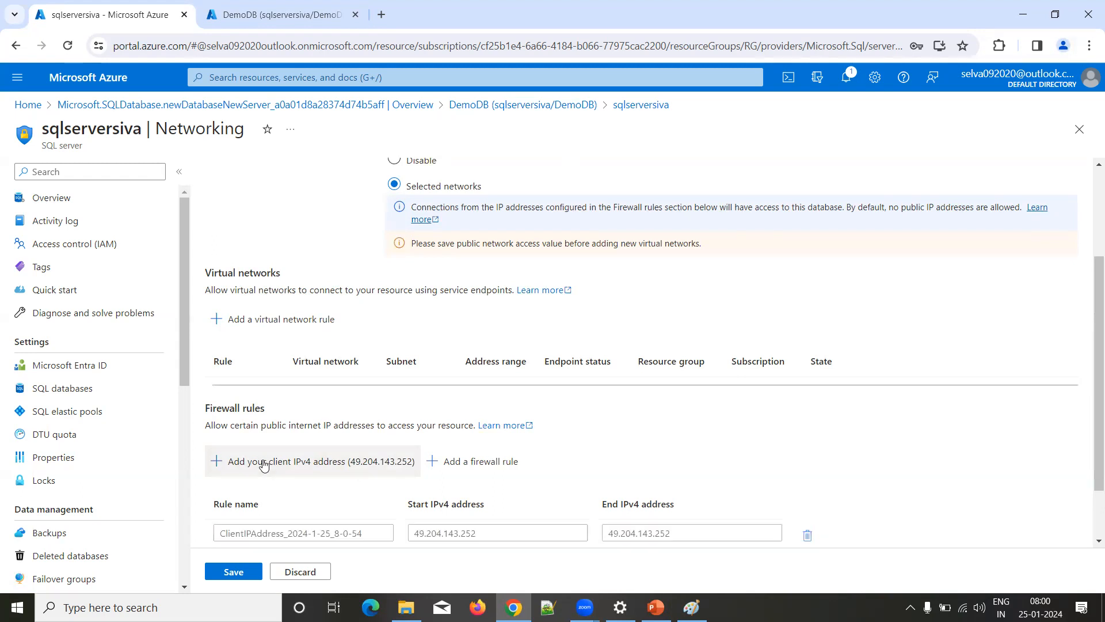
scroll(556, 490, "down", 1)
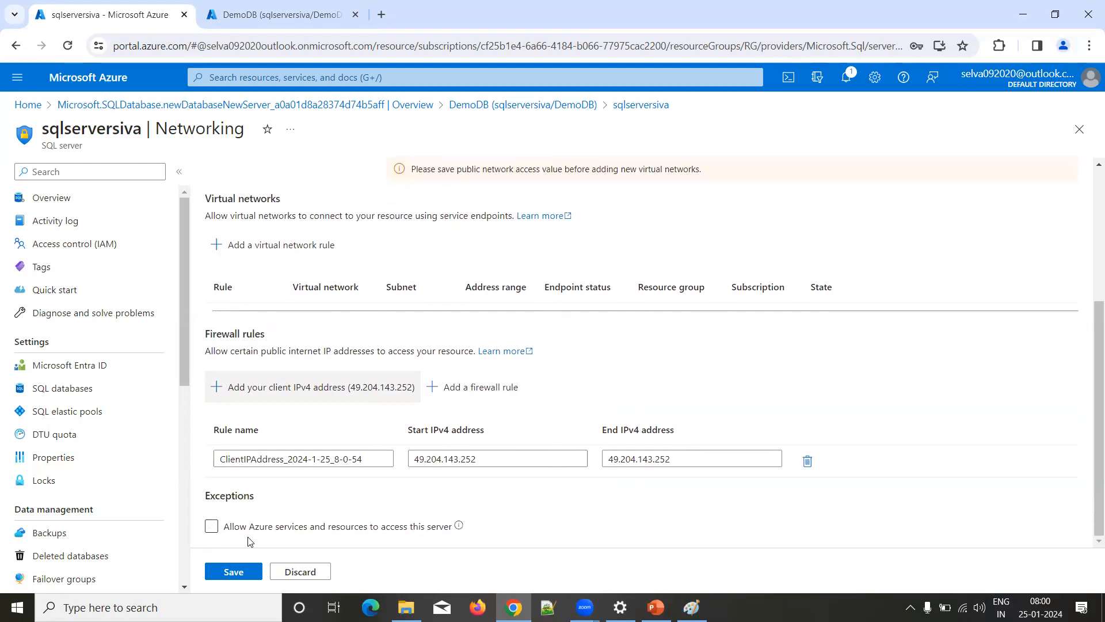
left_click(293, 533)
left_click(212, 528)
left_click(212, 527)
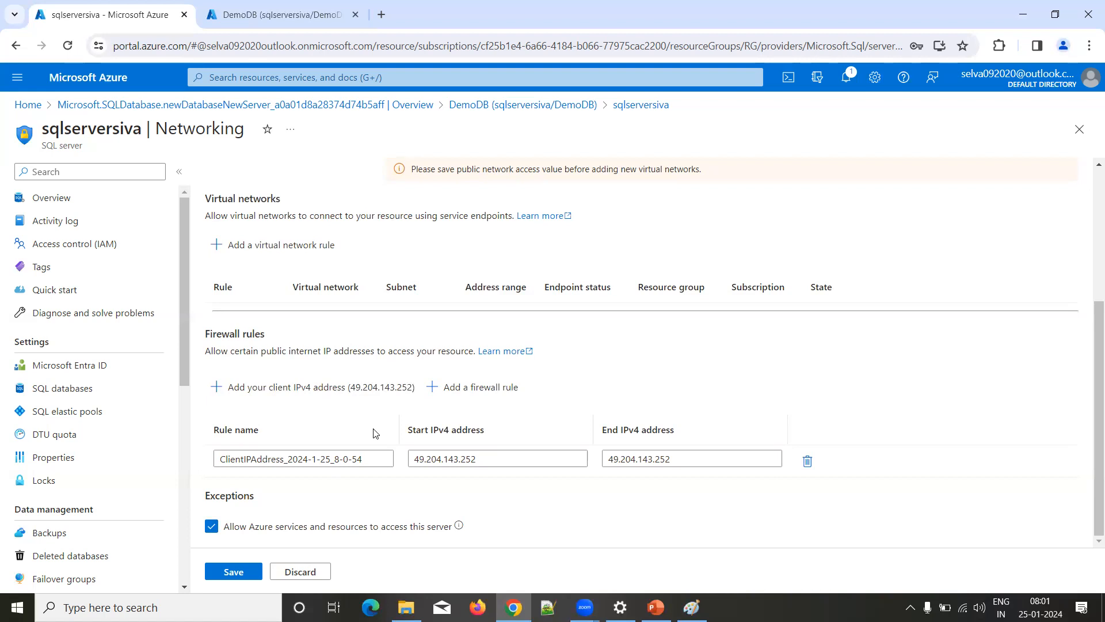
left_click(232, 573)
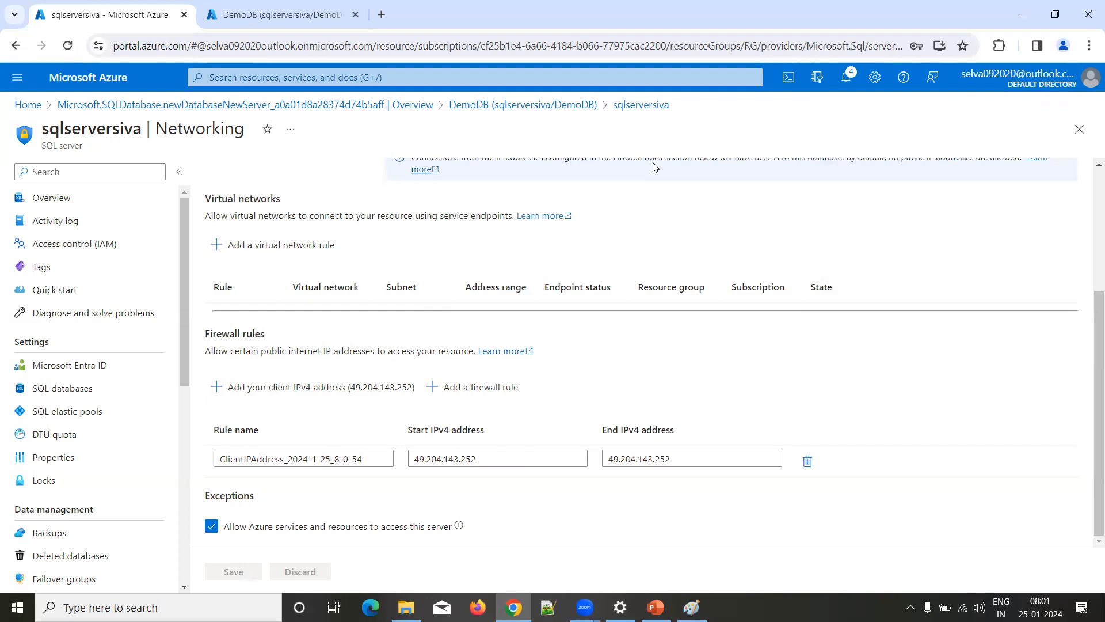
Step: Return to the DemoDB query editor and log in again with the server admin credentials already entered
left_click(523, 106)
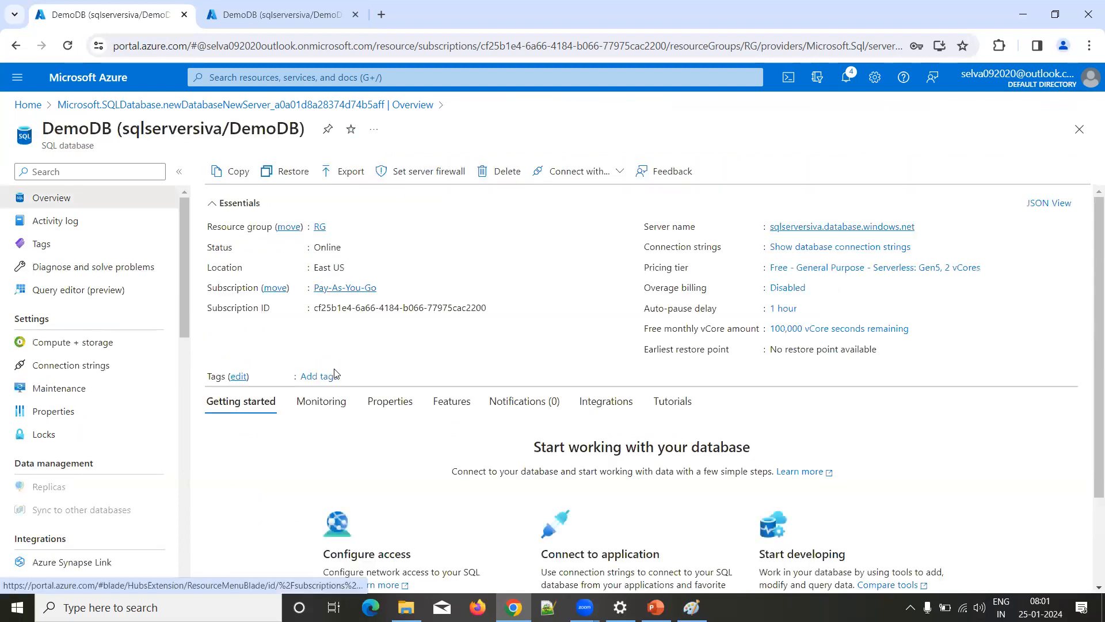
left_click(262, 16)
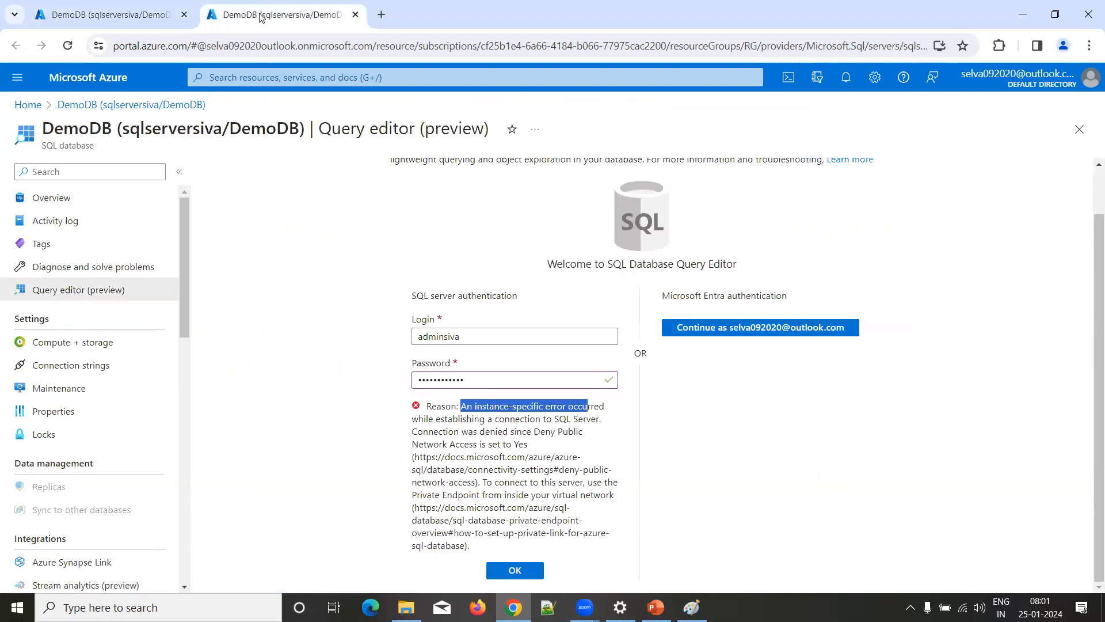
left_click(508, 576)
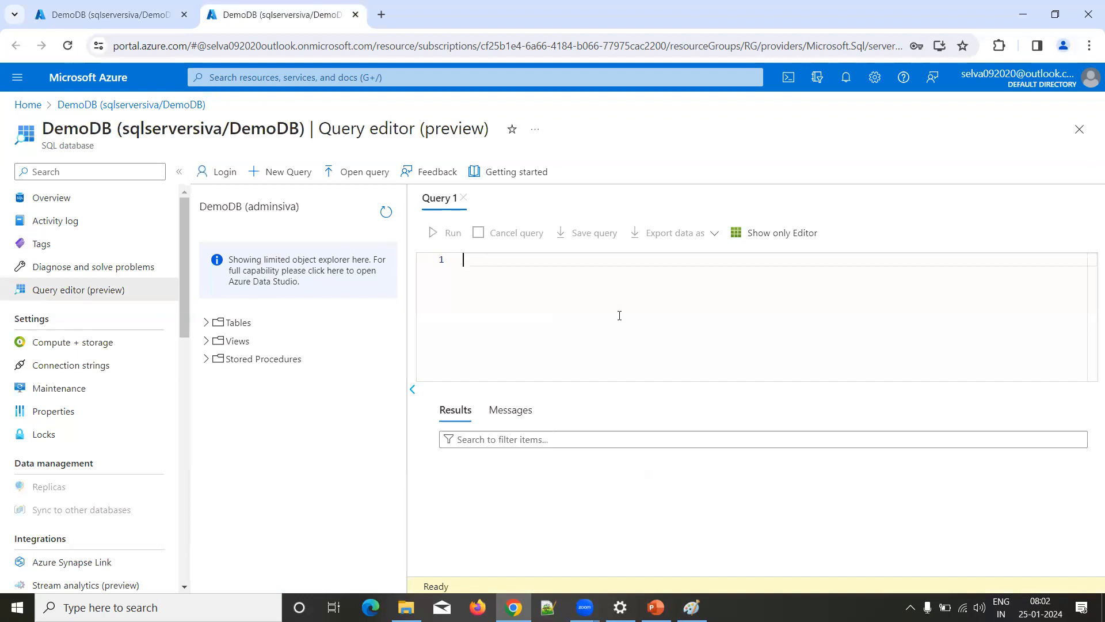
Step: Write the query "create table customer(cid int, cname varchar(50), clocation varchar(50))" and expand the Tables folder of DemoDB
type("reate ")
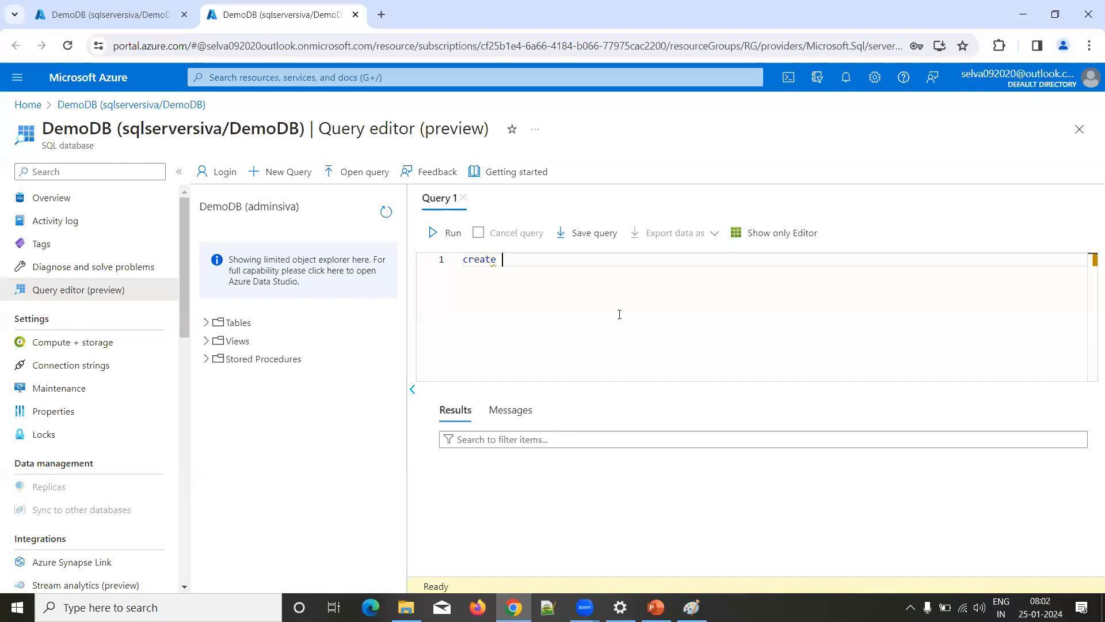
type("table customer(cid int, cname")
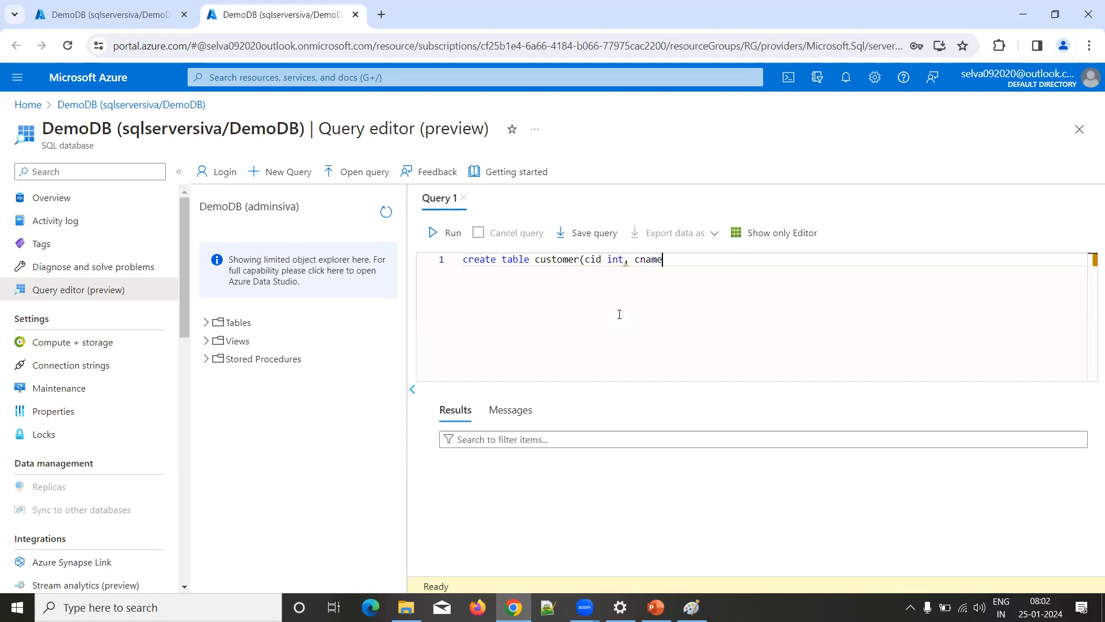
type(" varchar(50), clocation")
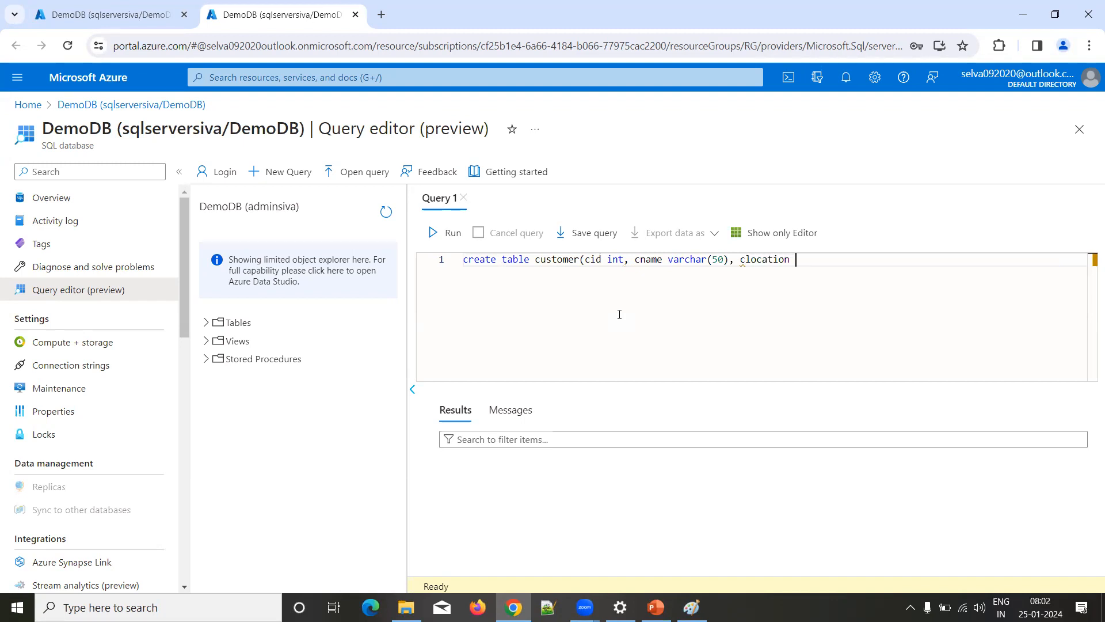
type(" varchar(50)")
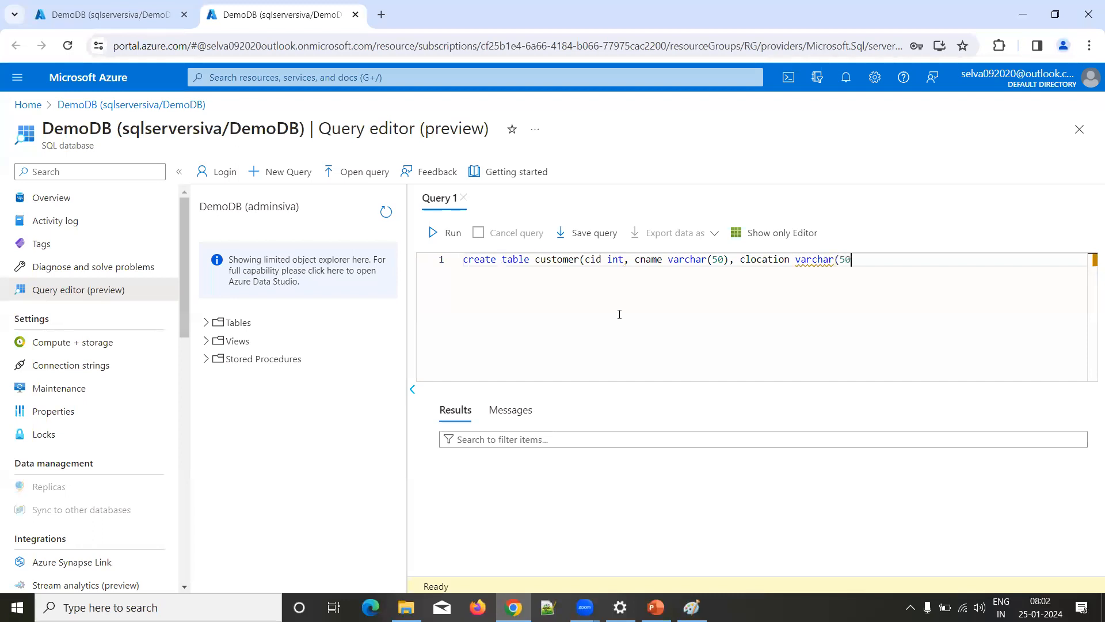
type(")")
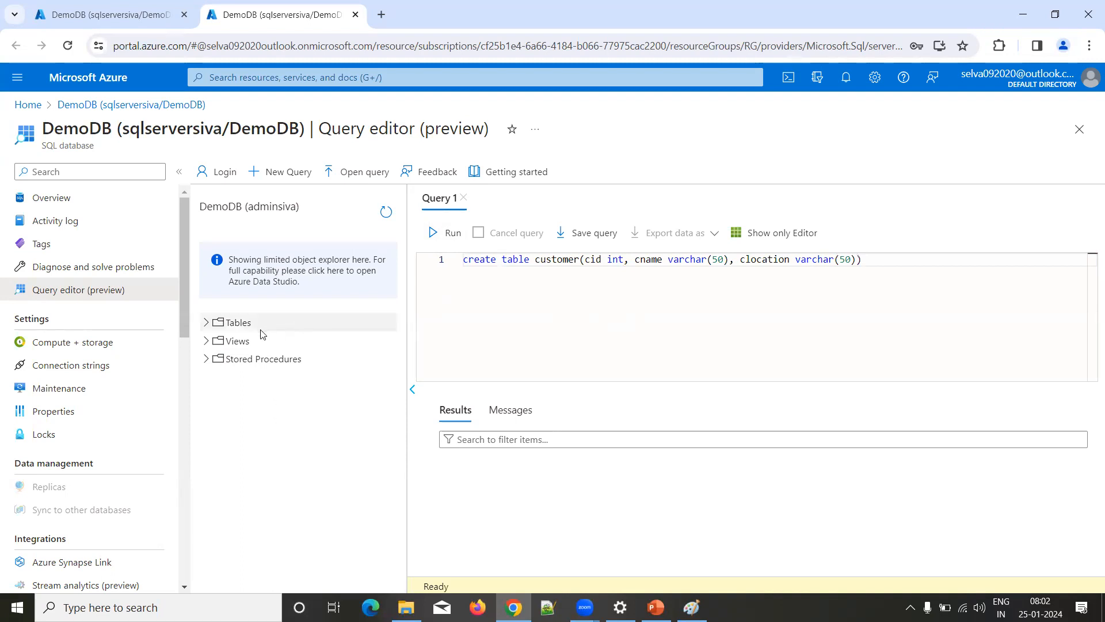
left_click(206, 324)
Step: Run the create table query, refresh the DemoDB object explorer, and expand Tables and dbo.customer down to the columns
left_click(452, 233)
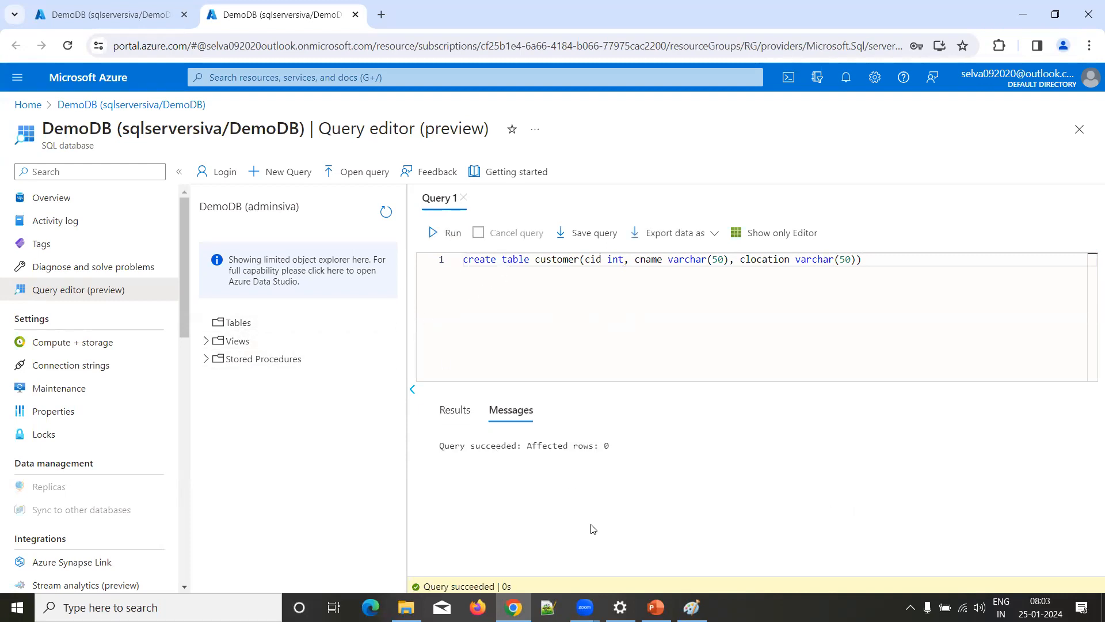
left_click_drag(439, 446, 634, 454)
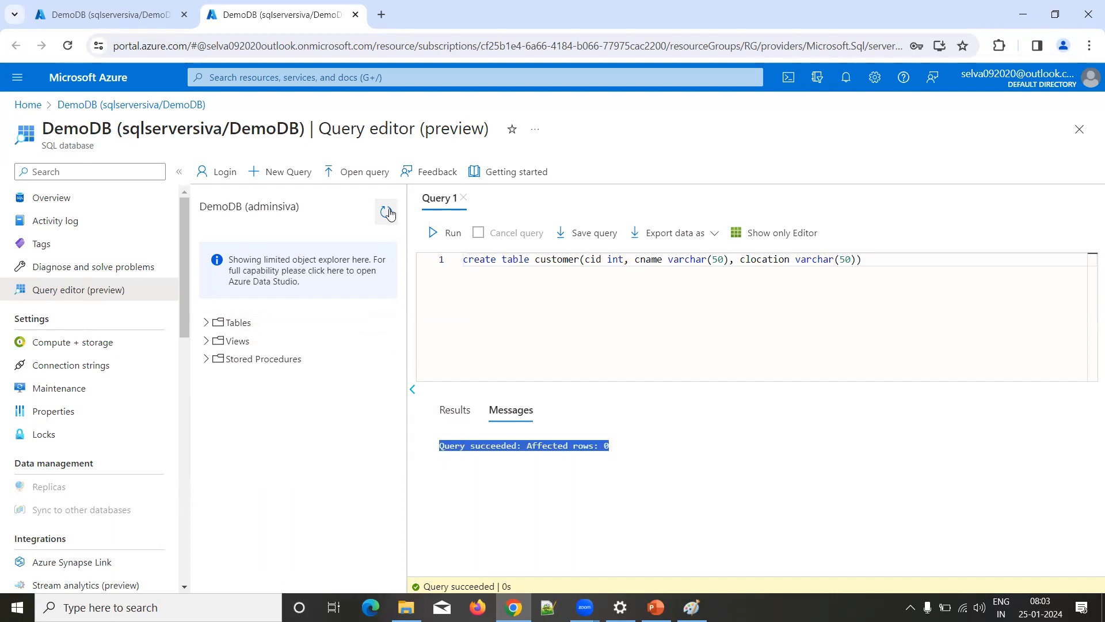
left_click(206, 323)
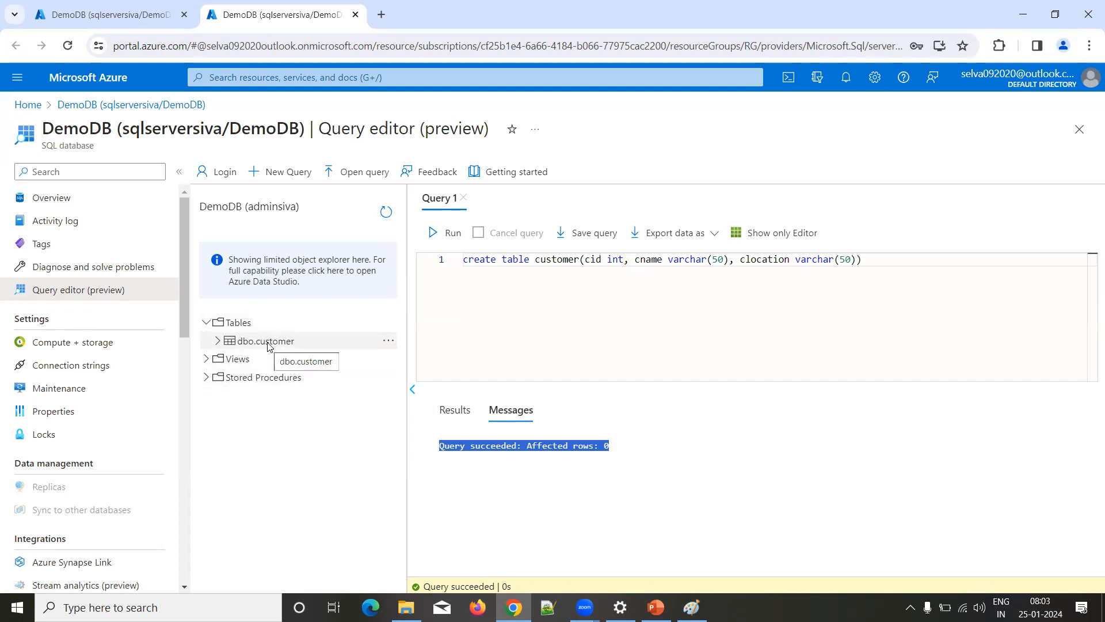
left_click(218, 340)
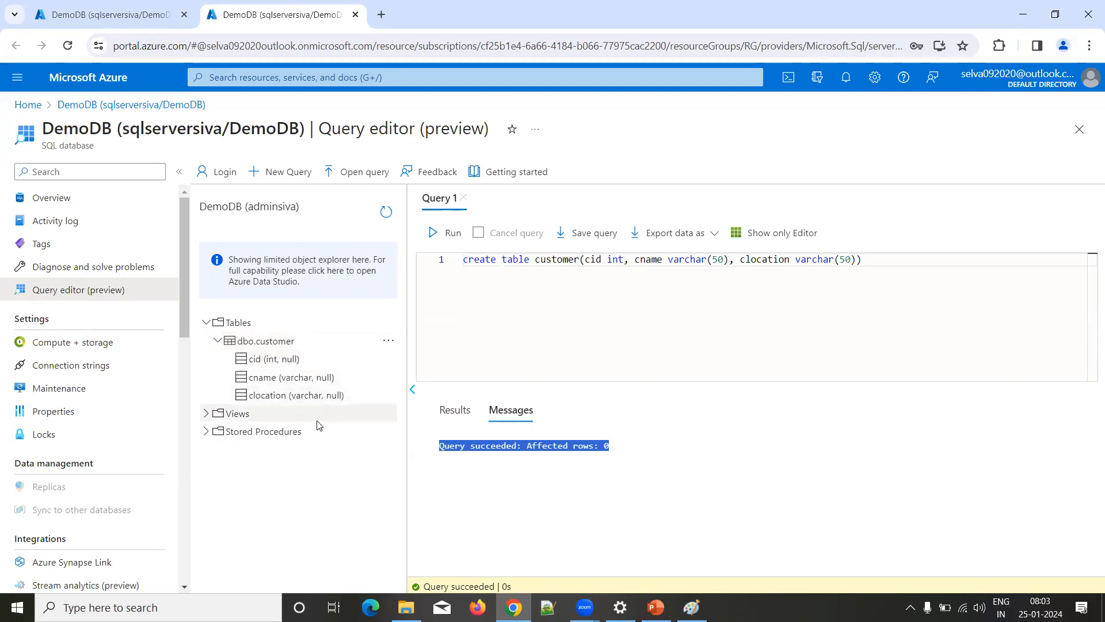
Step: Look at the DemoDB overview page open in the other browser window view and return to the query editor
left_click(632, 289)
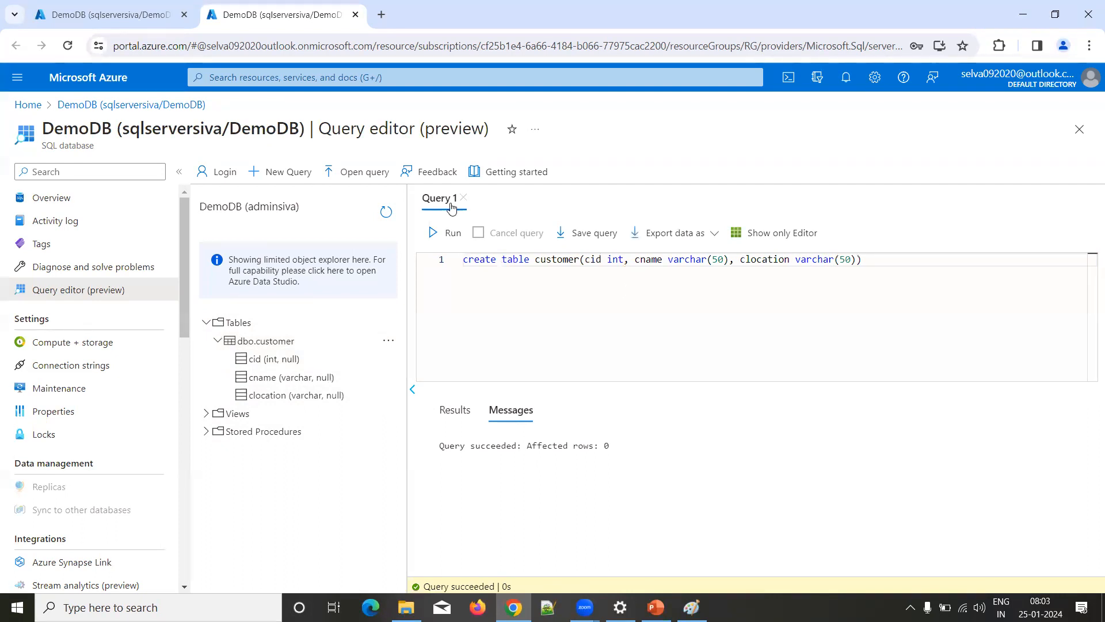
left_click(148, 18)
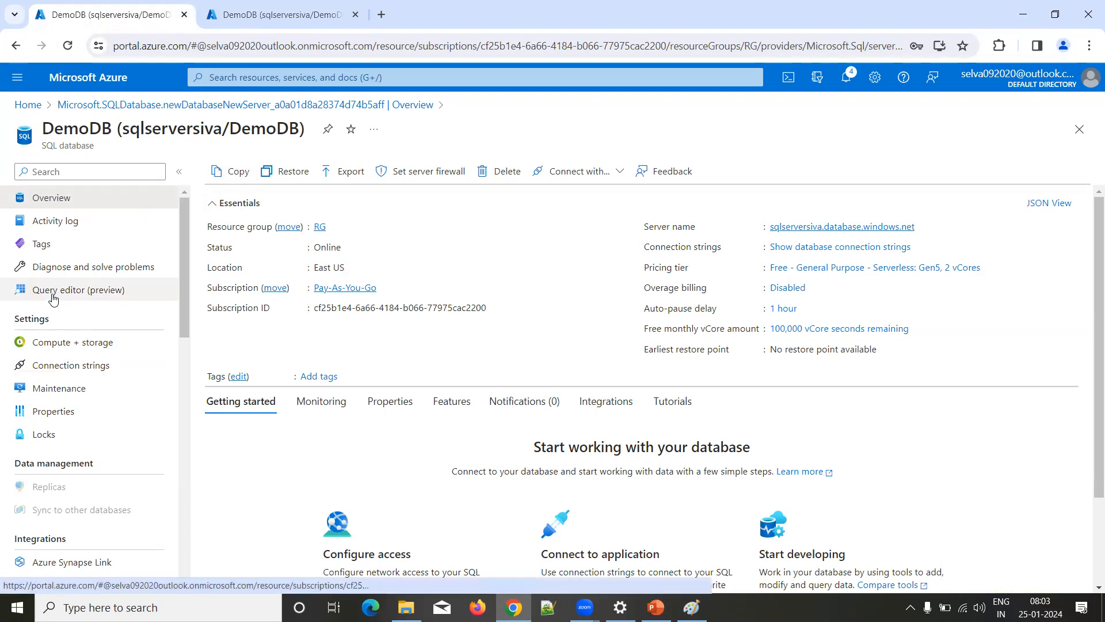
left_click(240, 21)
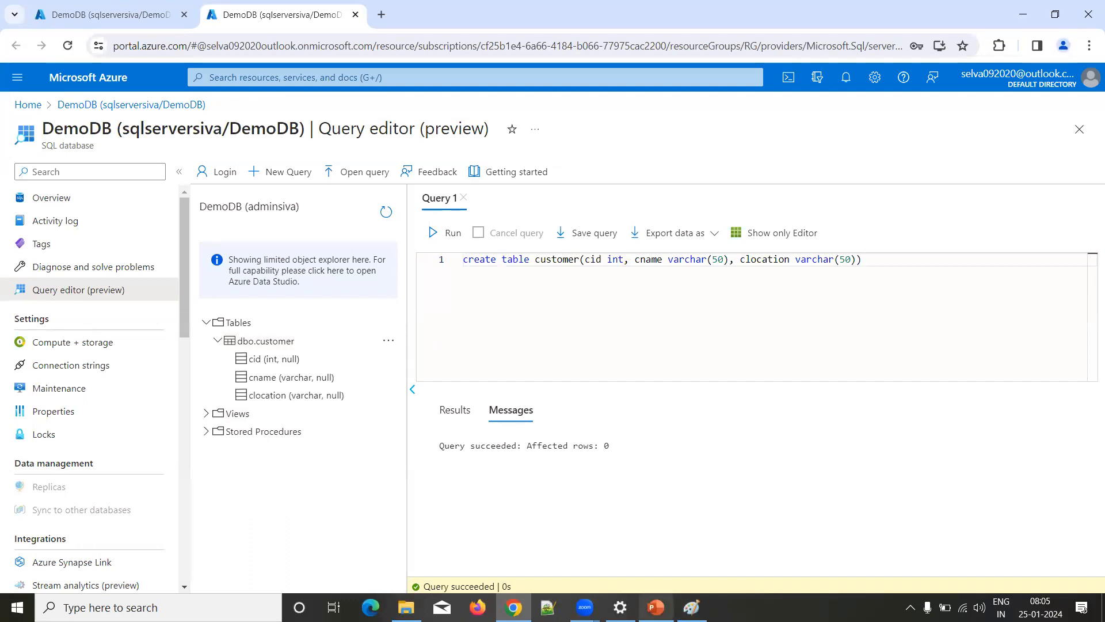
Step: Switch to the Azure Data Factory presentation in PowerPoint and look through the slides on SQL database creation and pricing tiers
mouse_move(657, 608)
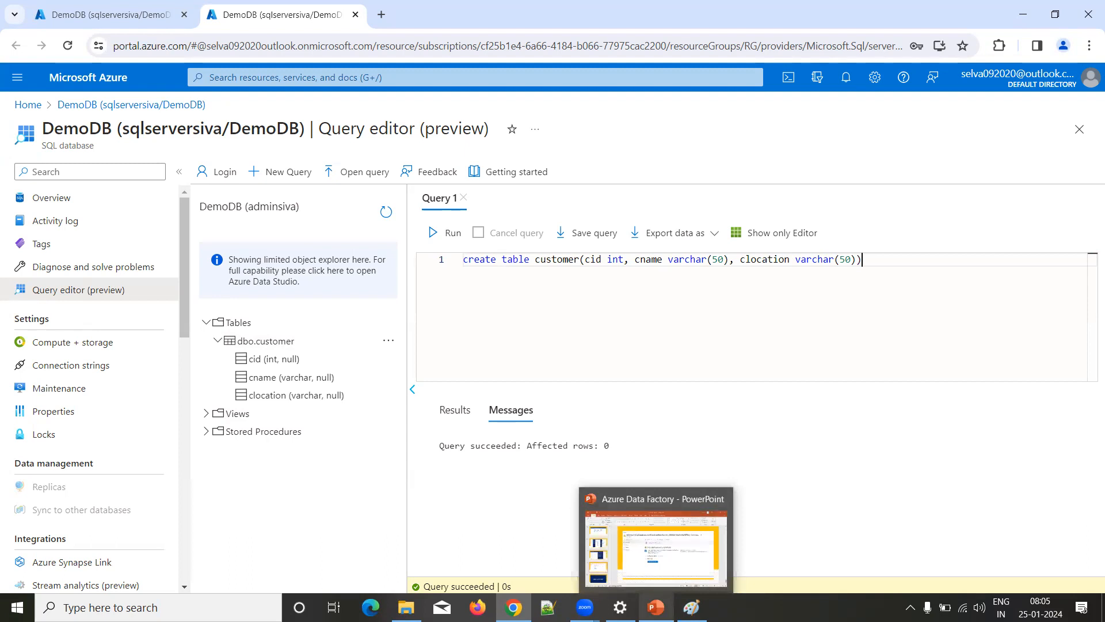
left_click(657, 547)
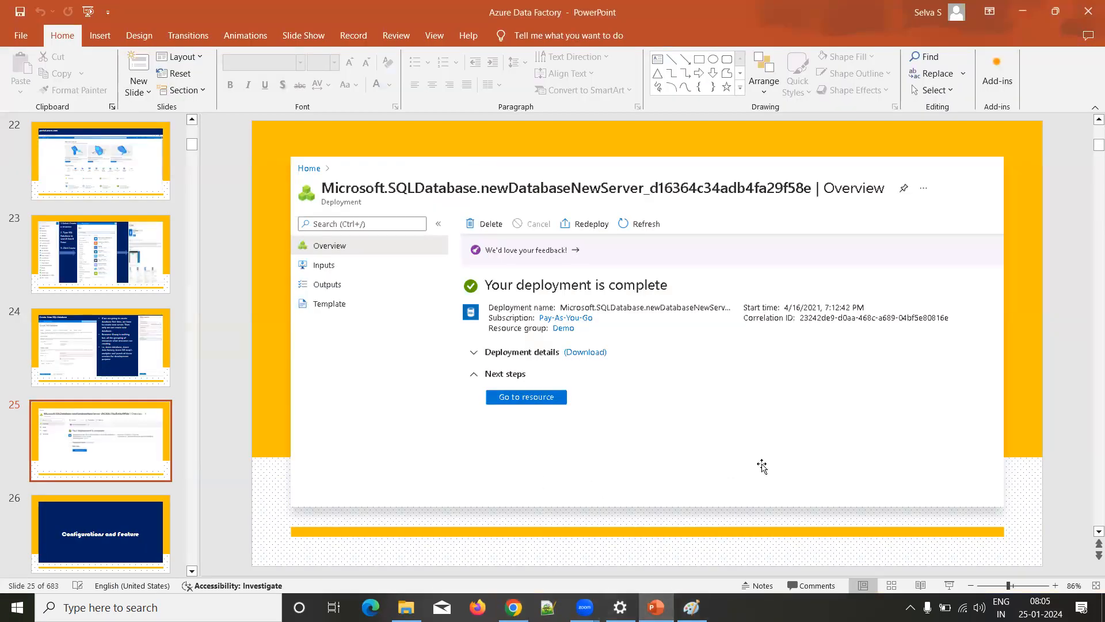
scroll(761, 467, "down", 1)
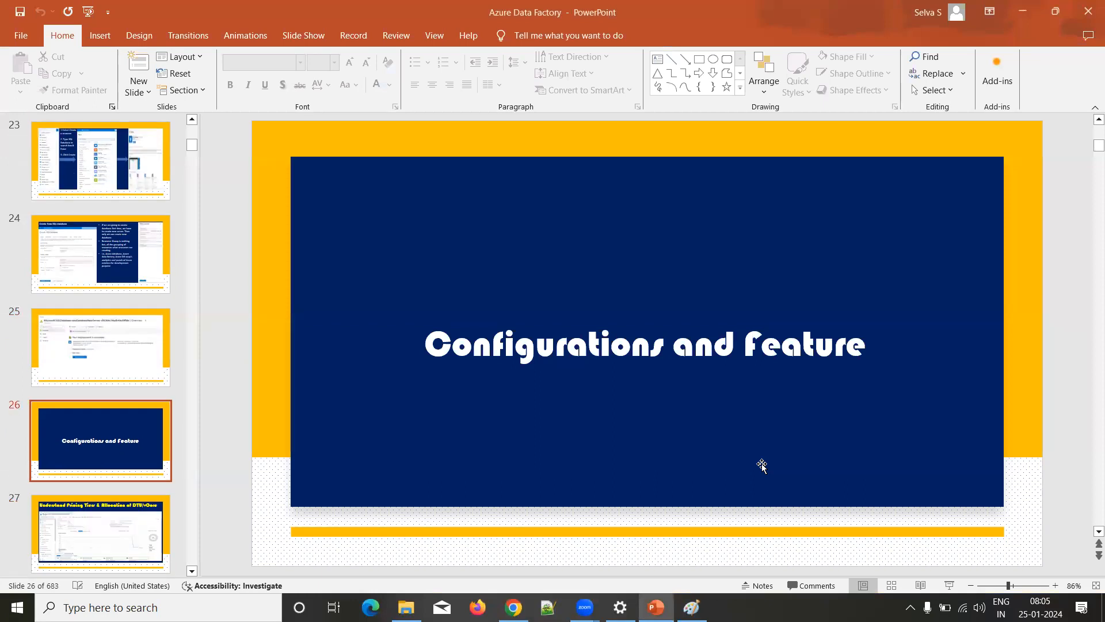
scroll(763, 468, "down", 1)
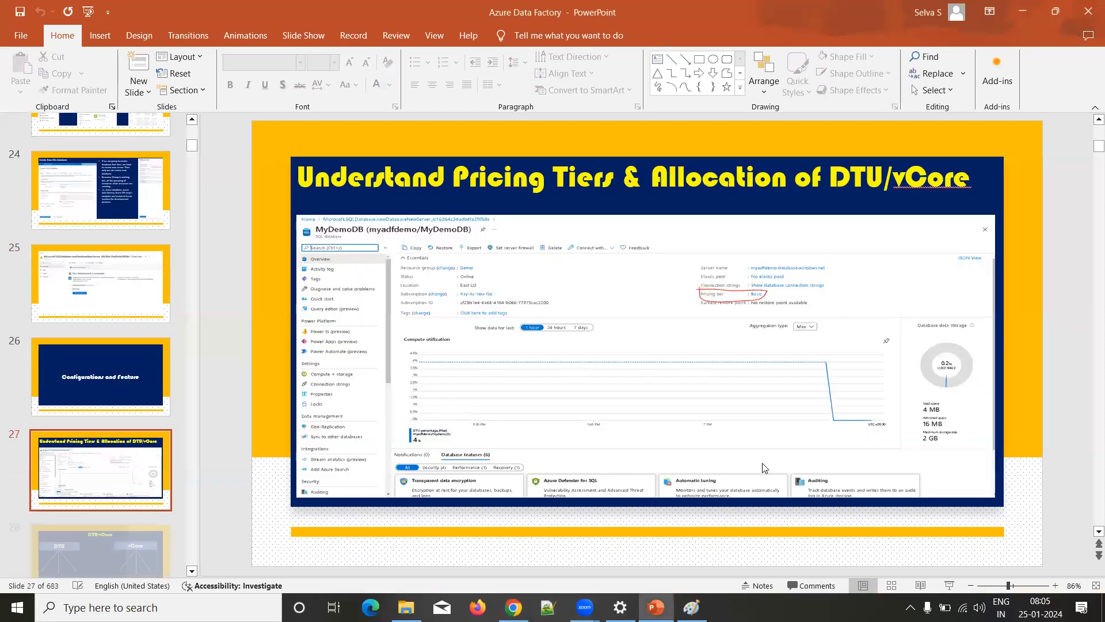
scroll(763, 468, "up", 2)
scroll(764, 468, "up", 5)
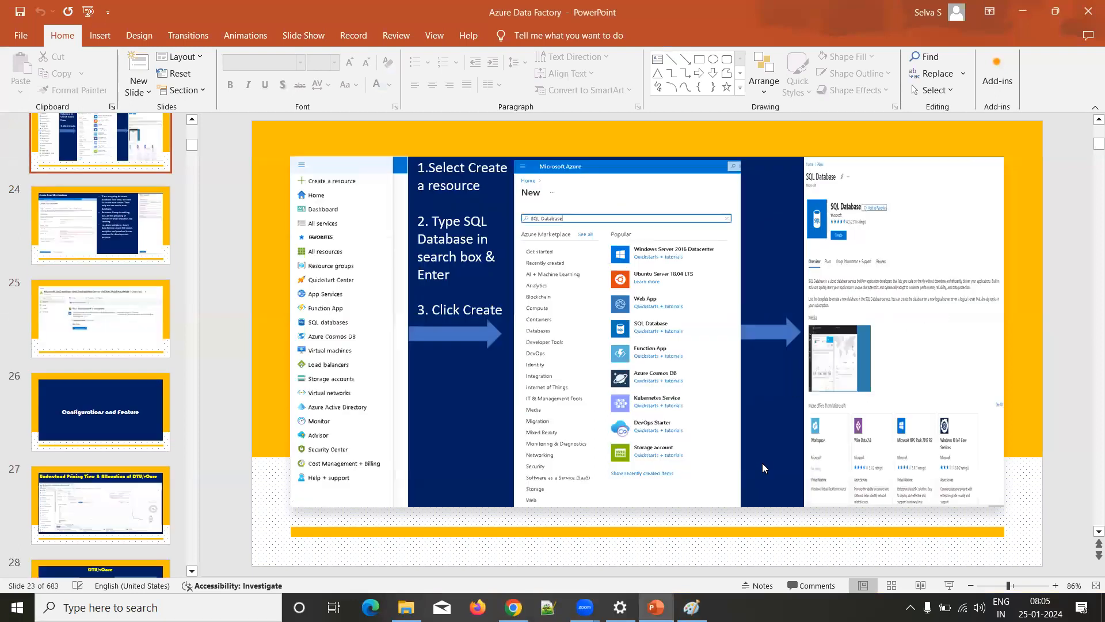